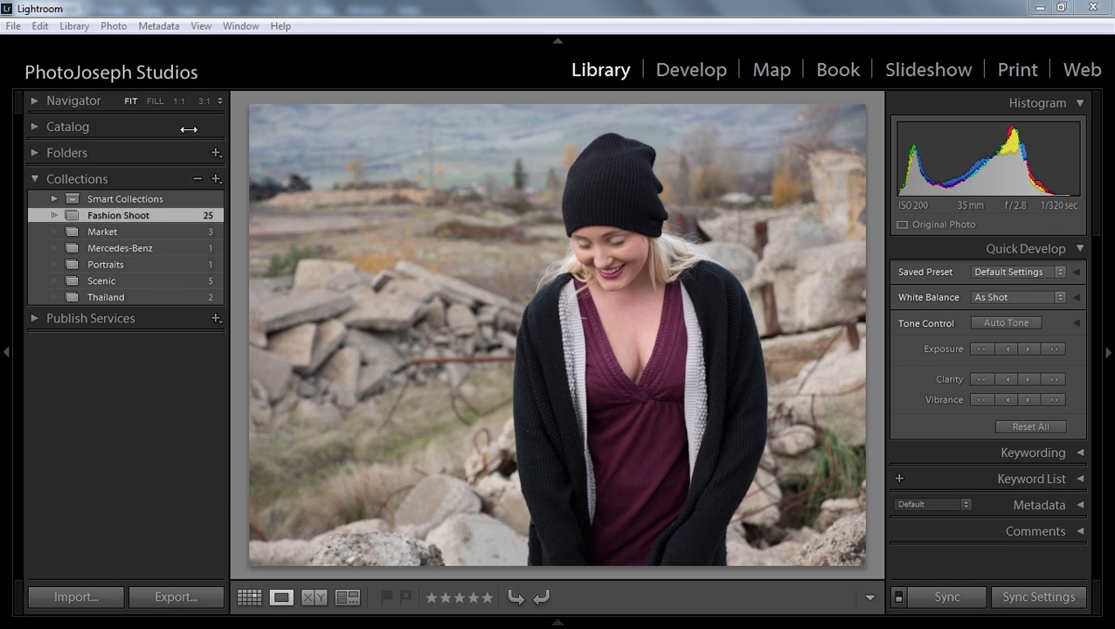
# Step: Send the red-haired portrait from Lightroom to Photoshop and launch DxO FilmPack 5 from Filter > DxO Labs
pyautogui.click(115, 26)
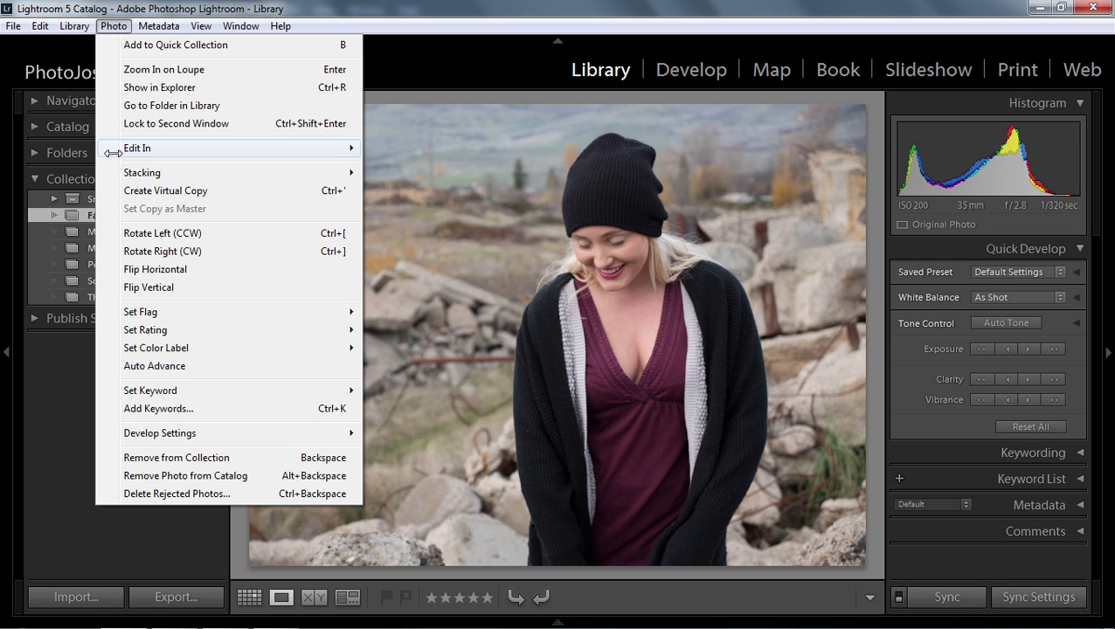
pyautogui.moveTo(137, 148)
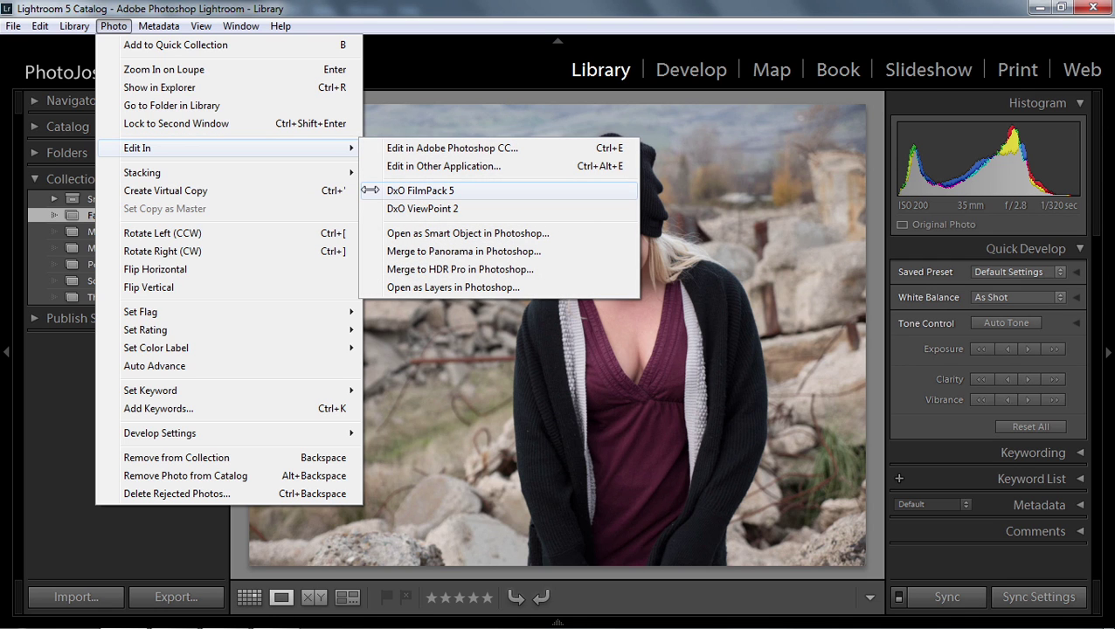
pyautogui.click(171, 601)
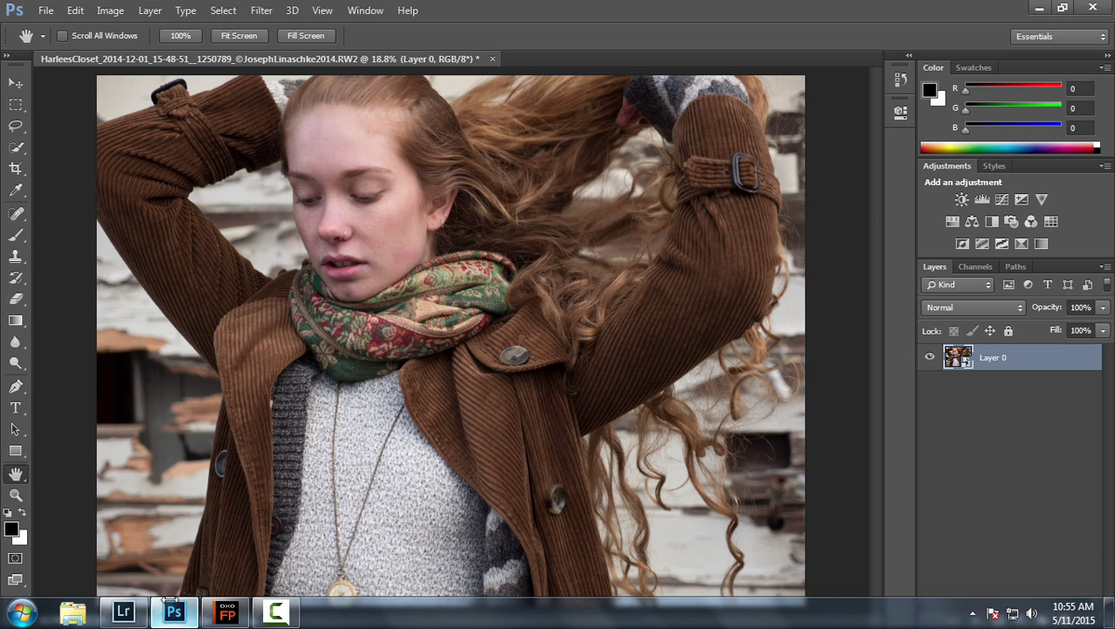
pyautogui.click(280, 11)
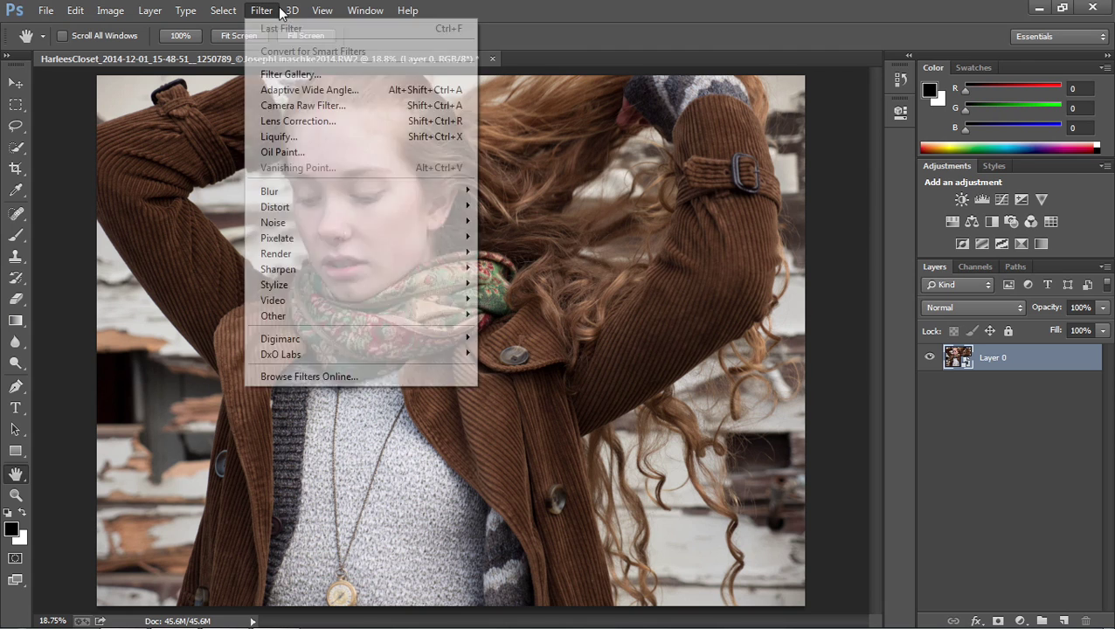
pyautogui.moveTo(280, 354)
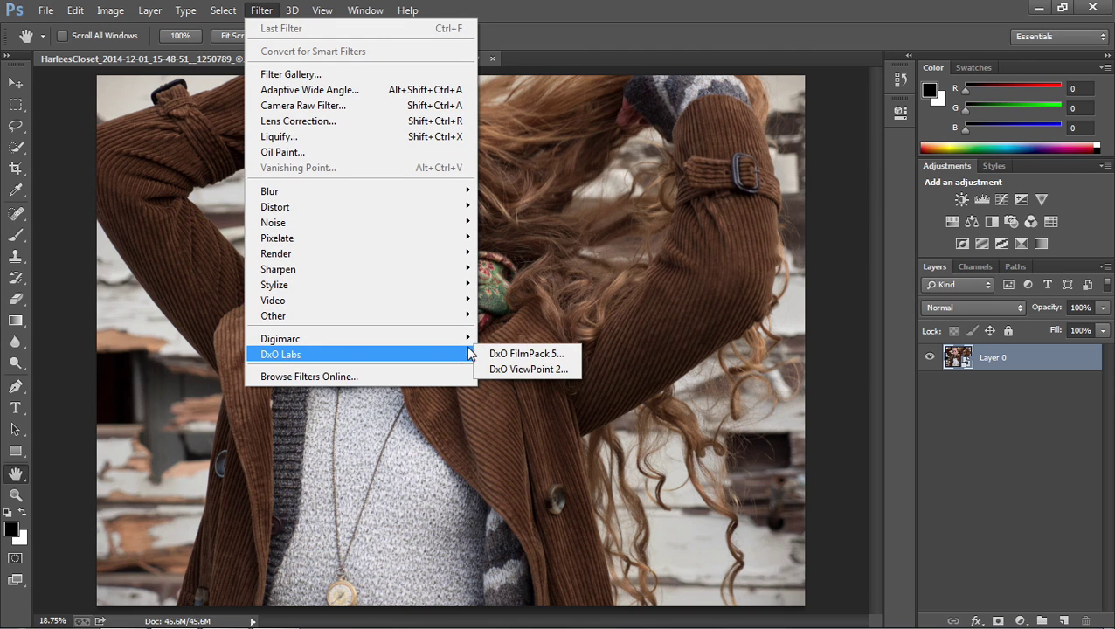
pyautogui.click(481, 351)
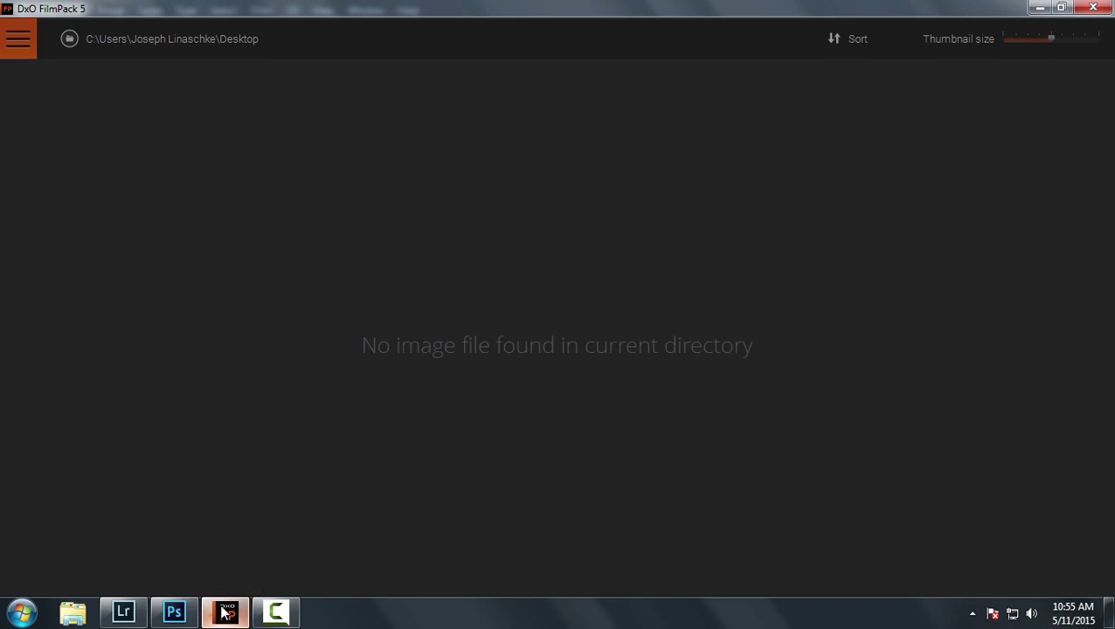
# Step: Load the Fashion Shoot folder and open the 15-49-03 red-haired portrait for editing
pyautogui.click(69, 38)
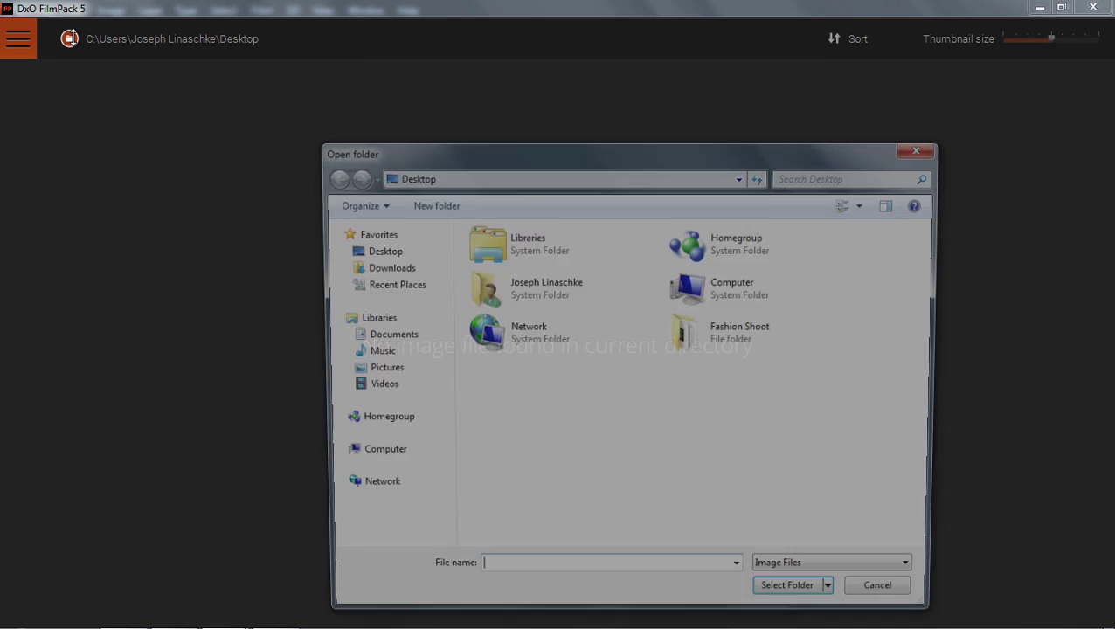
pyautogui.doubleClick(672, 337)
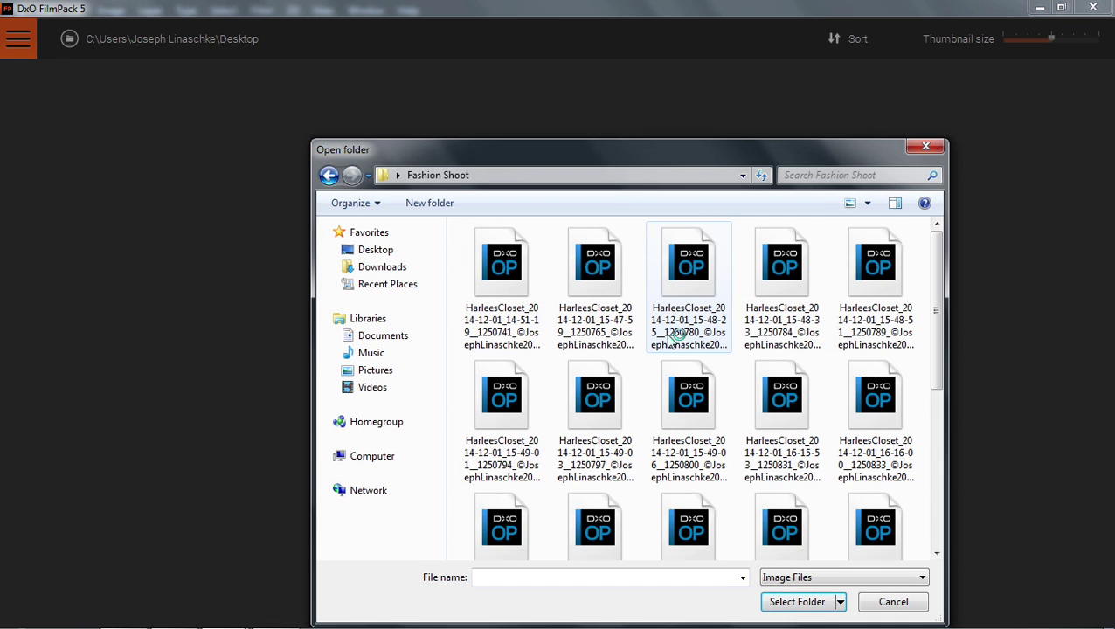
pyautogui.click(786, 601)
pyautogui.doubleClick(143, 325)
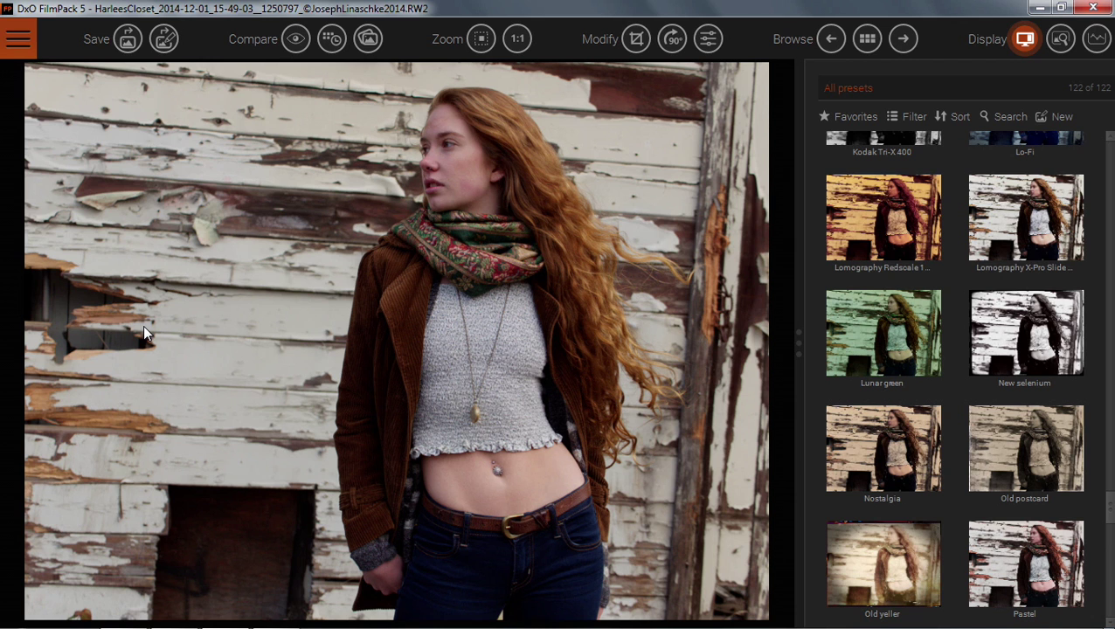
# Step: Try the Redscale, X-Pro Slide and Lunar green presets and the colour-negative filters, then clear the filters
pyautogui.click(884, 243)
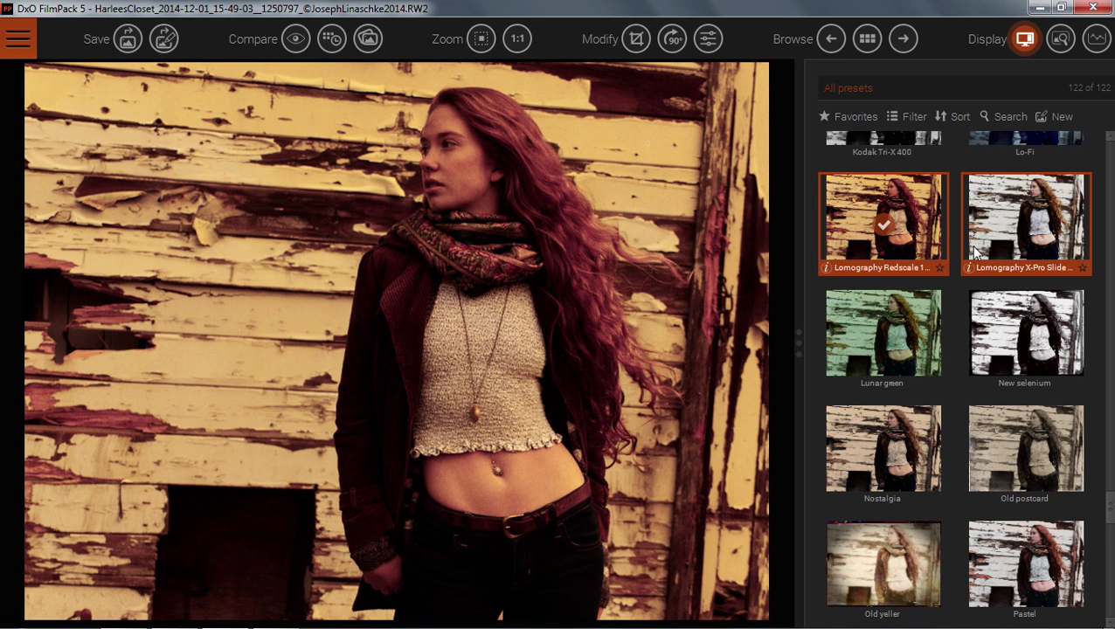
pyautogui.click(1005, 236)
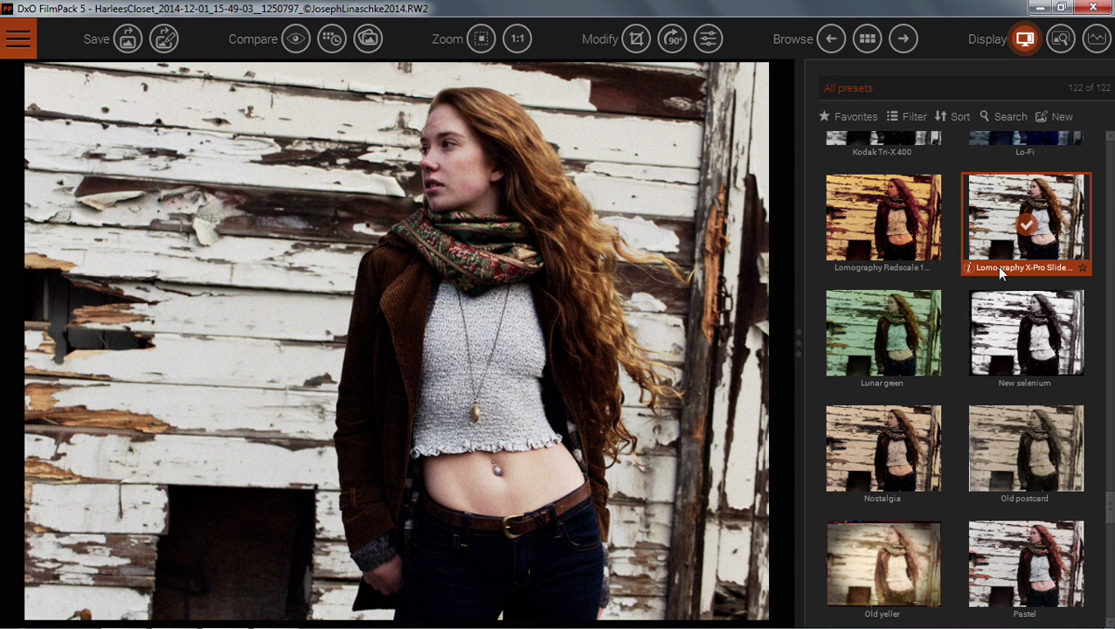
pyautogui.click(903, 335)
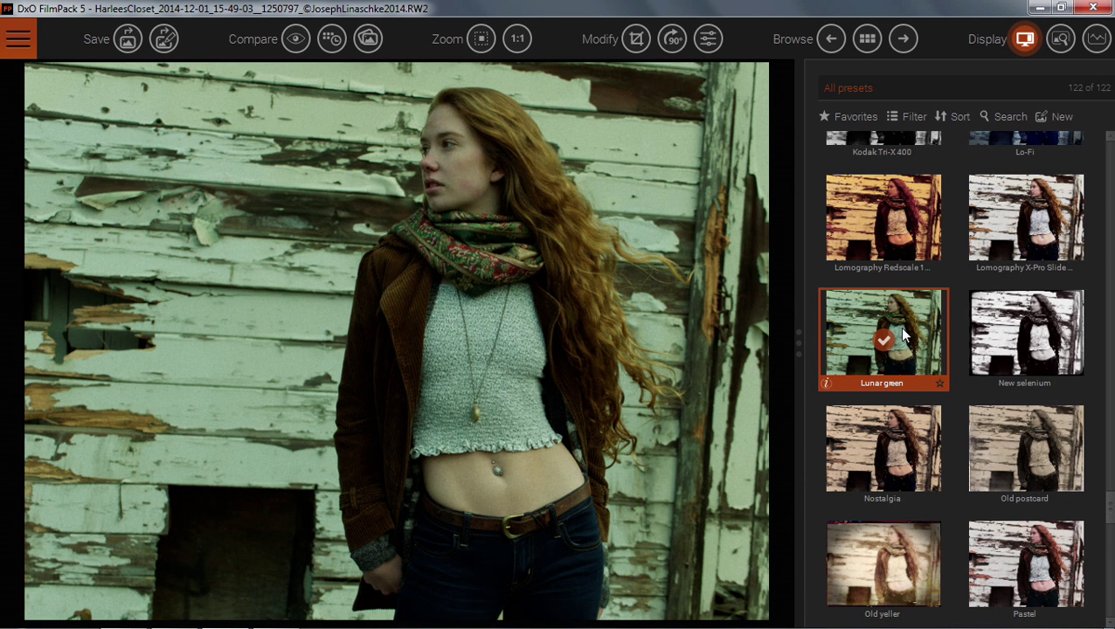
pyautogui.click(907, 115)
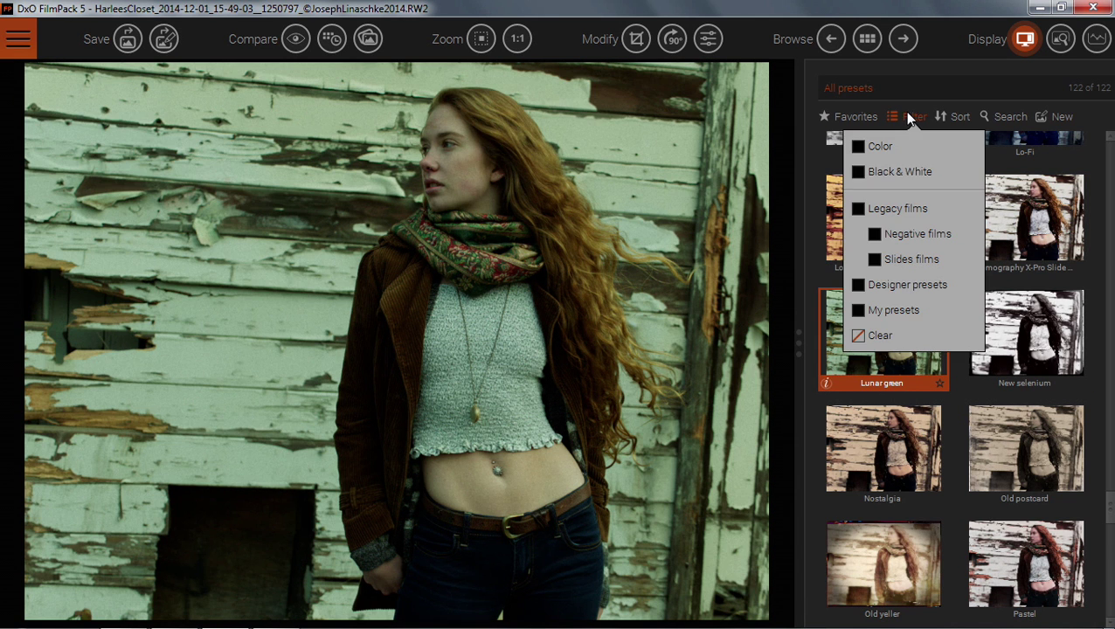
pyautogui.click(878, 147)
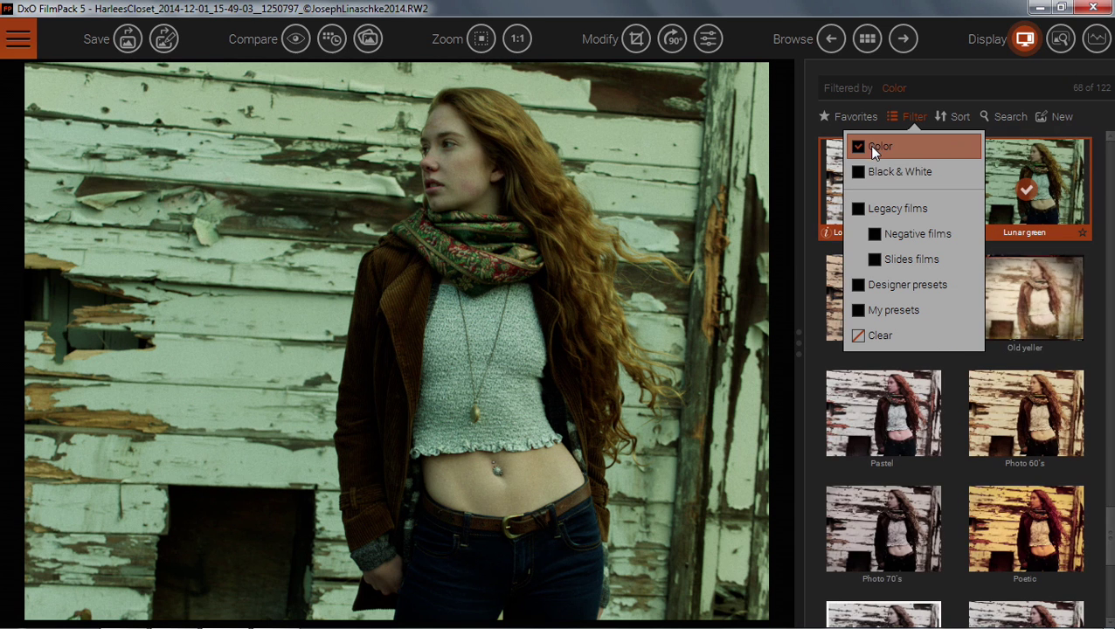
pyautogui.click(874, 234)
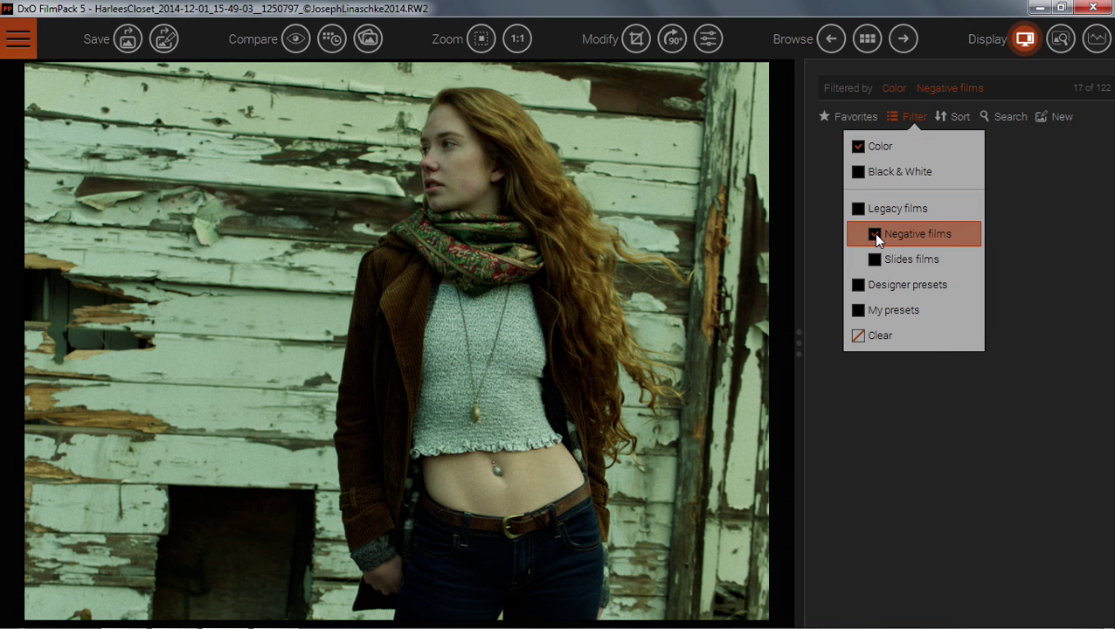
pyautogui.click(888, 335)
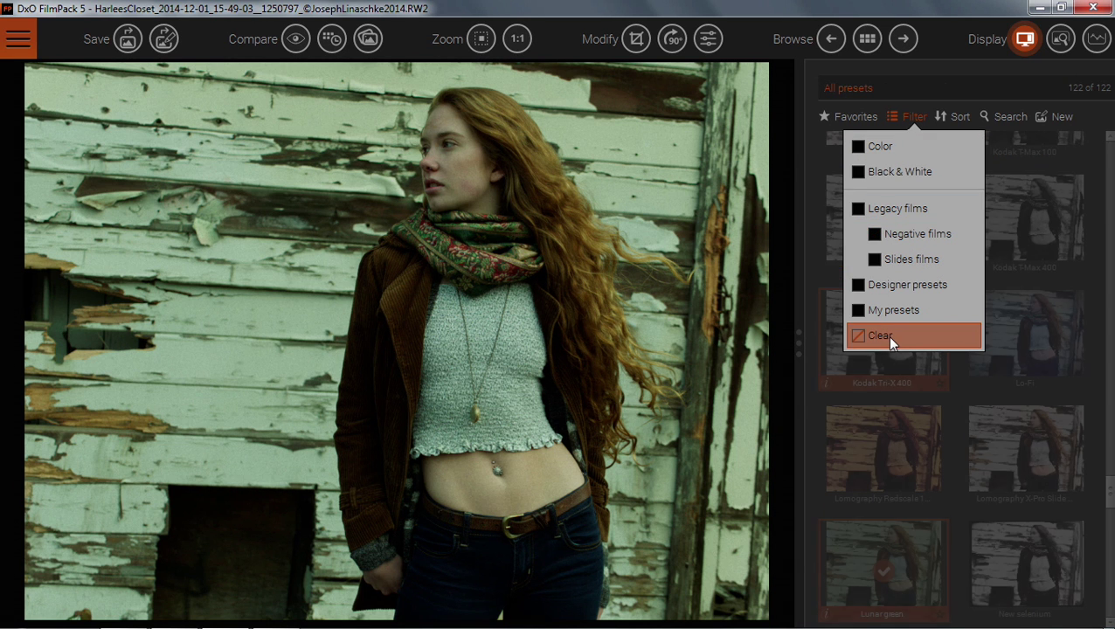
# Step: Search presets for 'Kodak T-max' and apply Kodak T-Max 3200
pyautogui.click(989, 117)
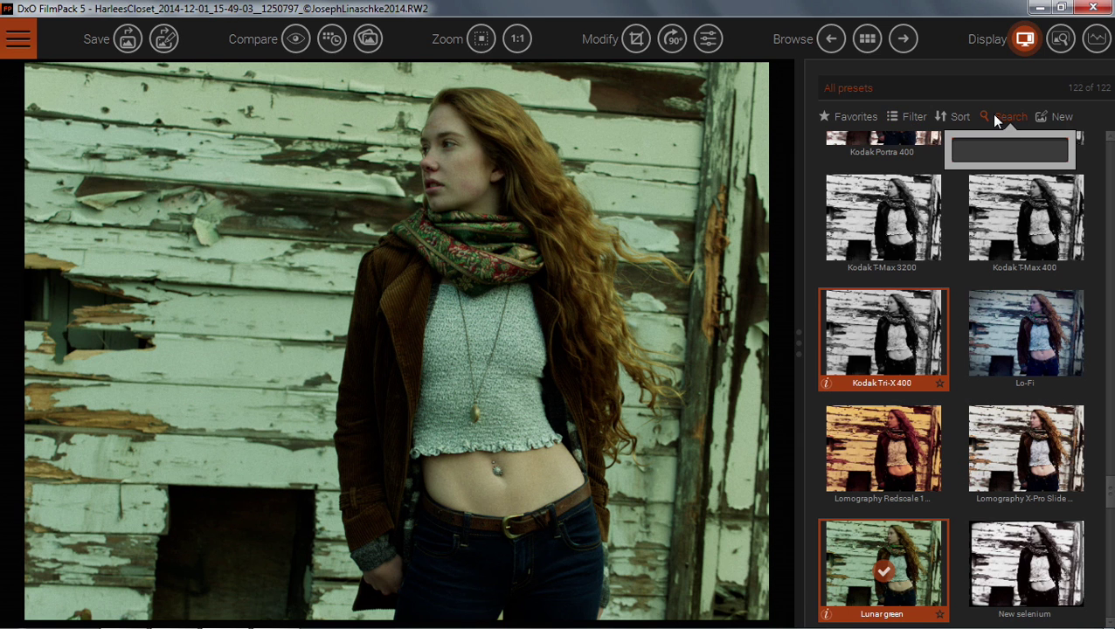
pyautogui.write('Ko')
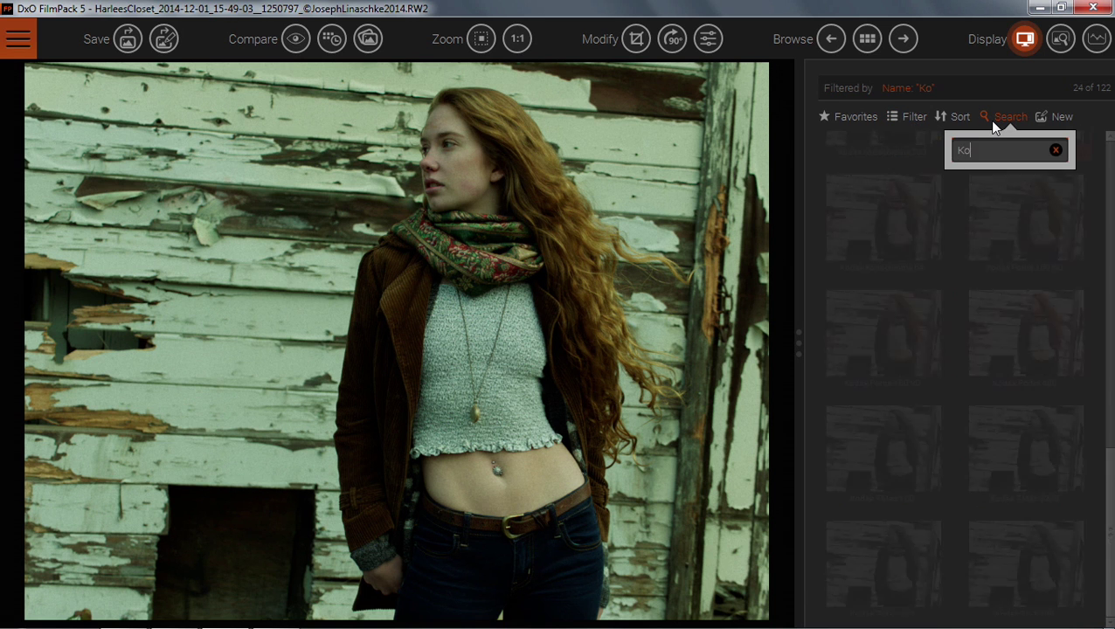
pyautogui.write('dak T-ma')
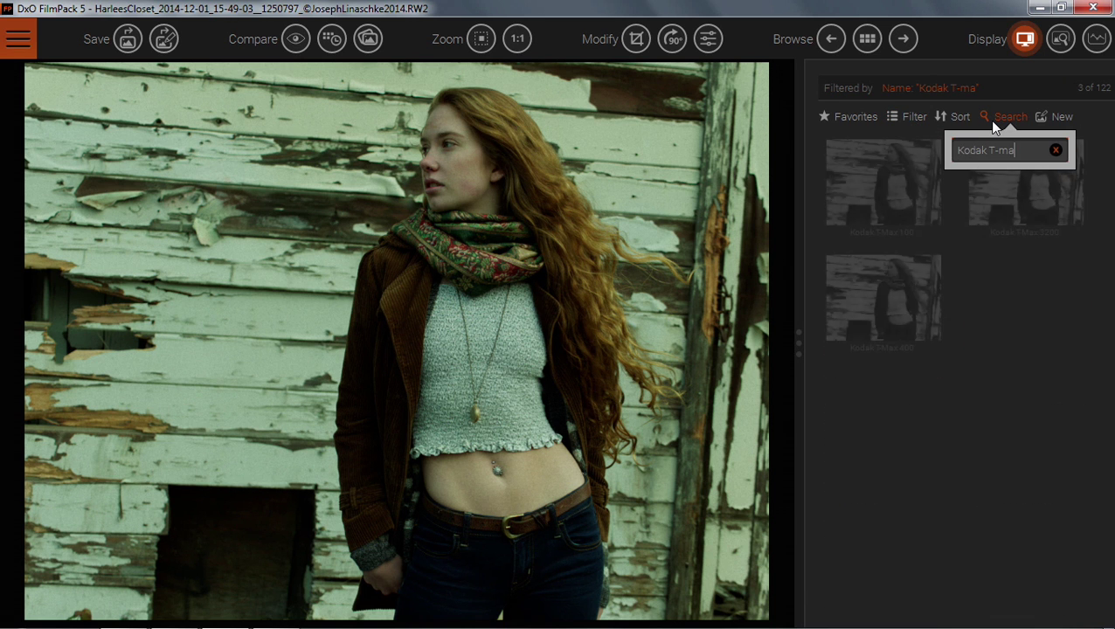
pyautogui.write('x')
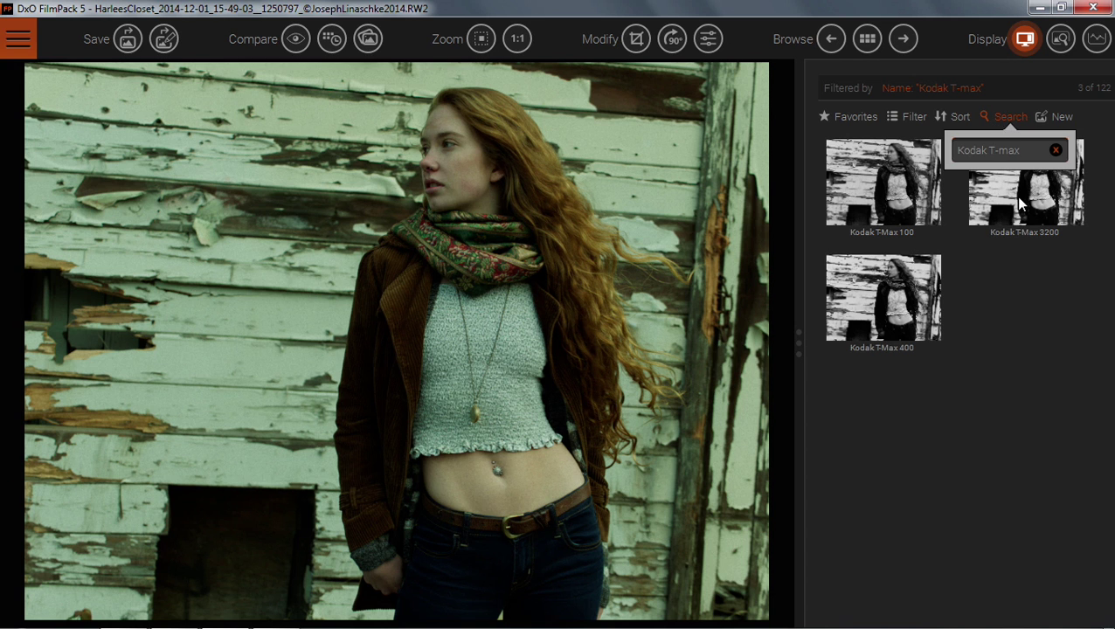
pyautogui.click(1018, 198)
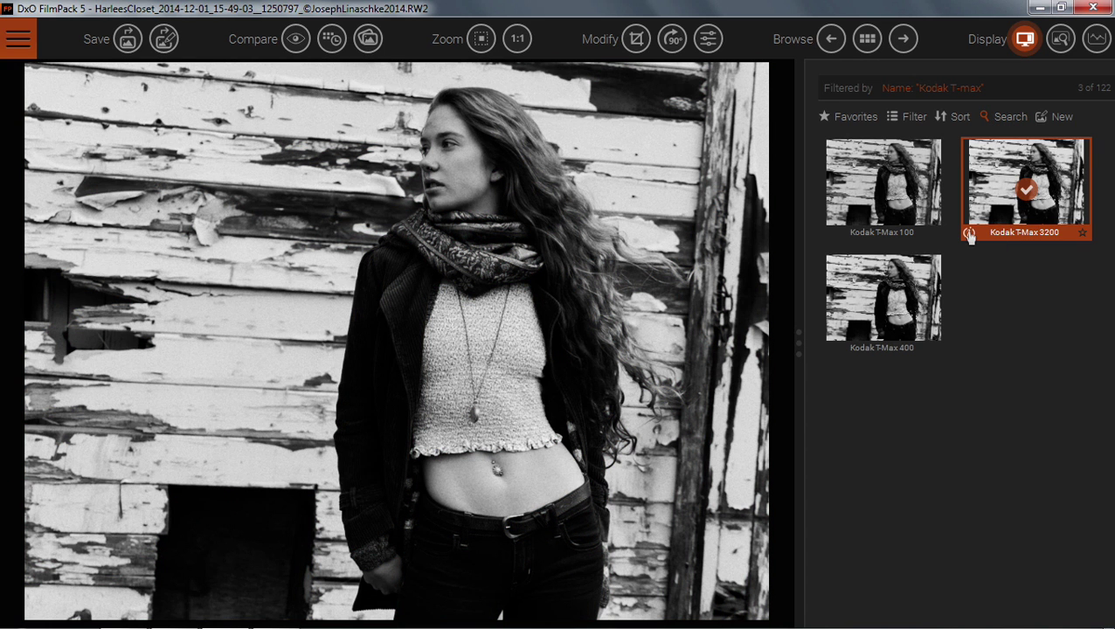
# Step: Read the T-Max 3200 description, clear the search and apply Kodak Kodachrome 25
pyautogui.click(968, 233)
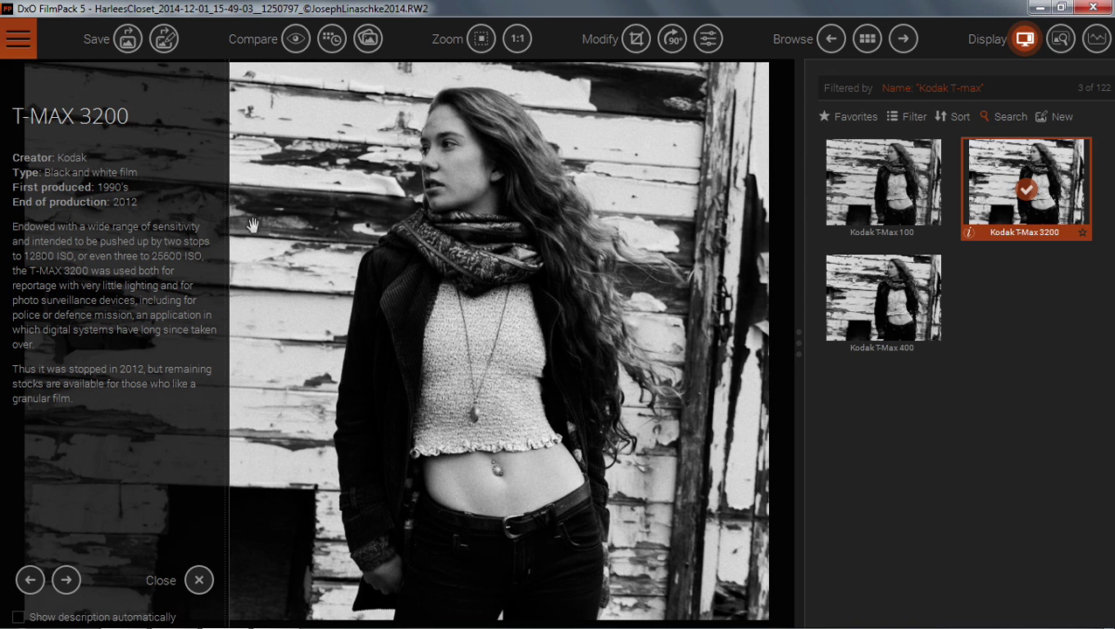
pyautogui.click(887, 88)
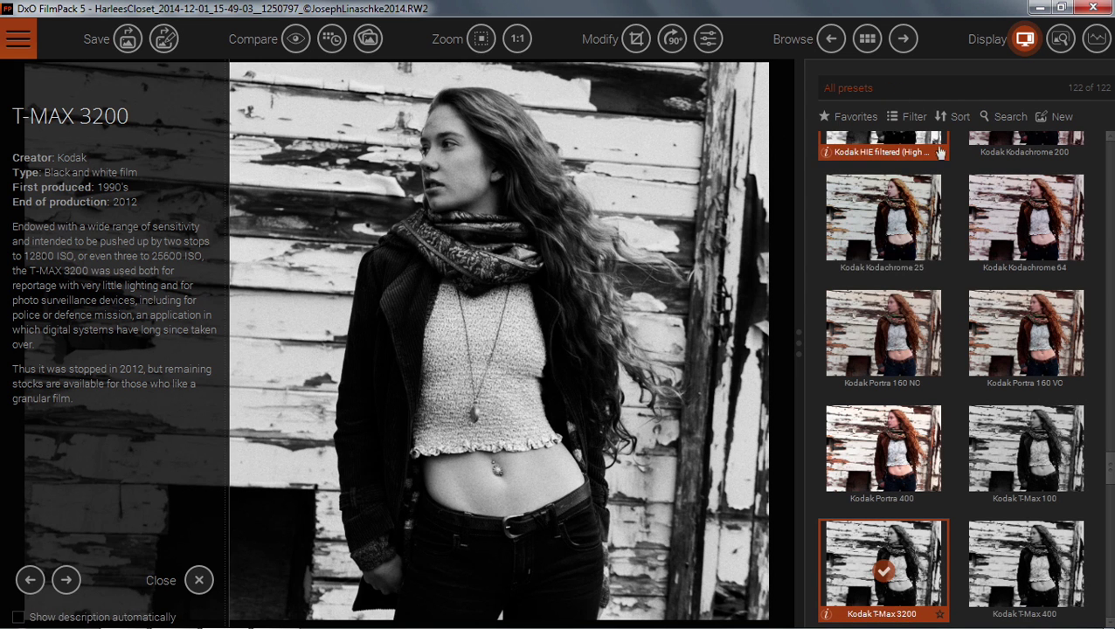
pyautogui.click(897, 217)
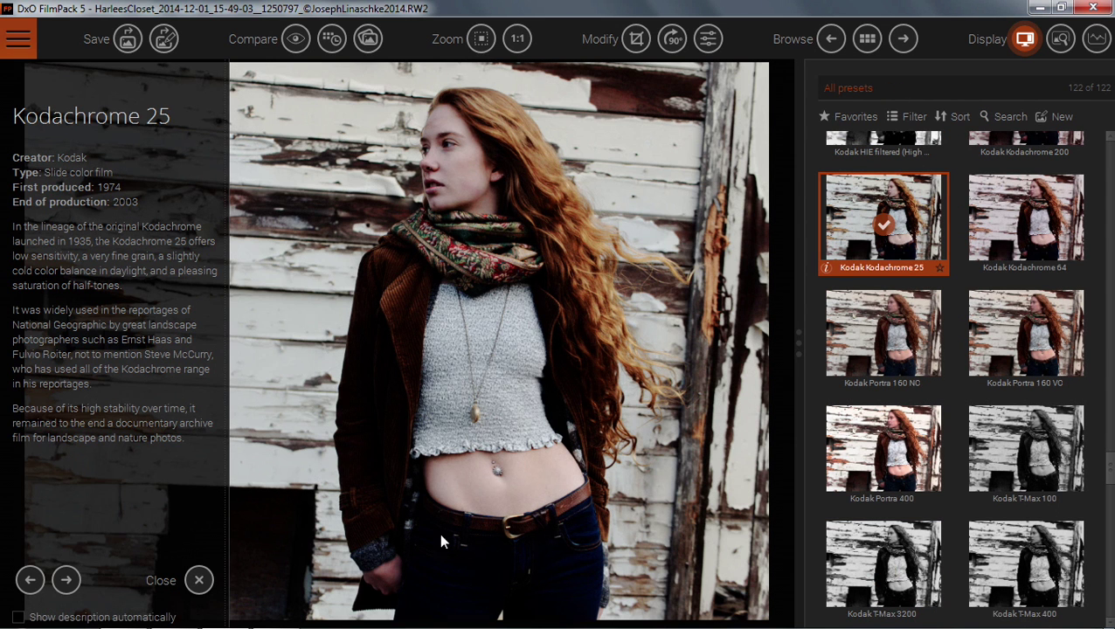
# Step: Step through the Kodak film presets from Kodachrome 64 to Portra 400 and close the description
pyautogui.click(70, 581)
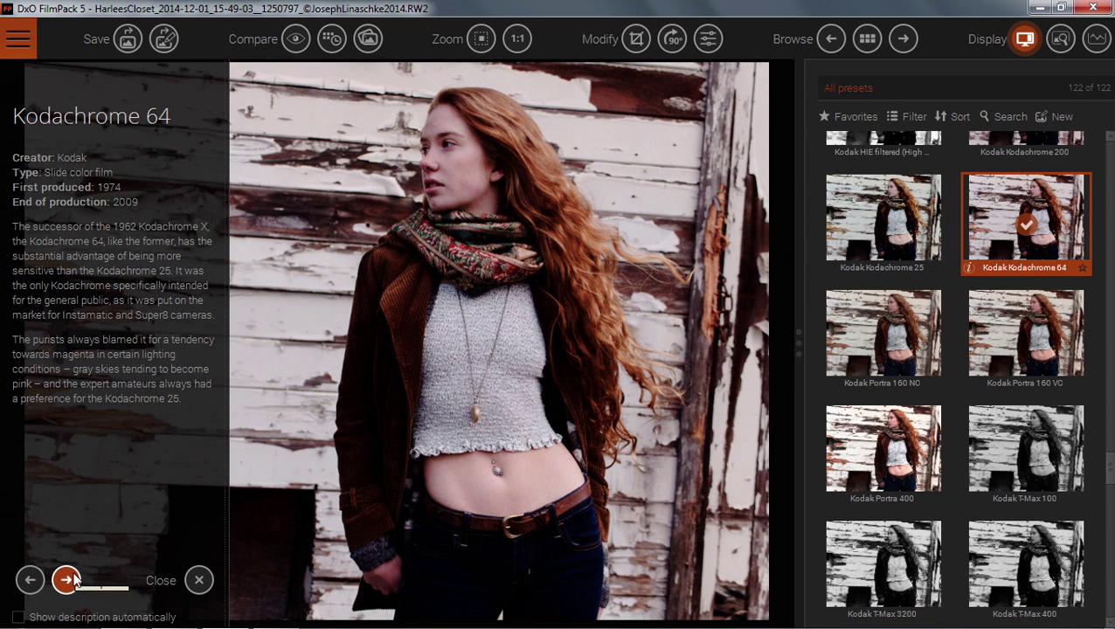
pyautogui.click(73, 580)
pyautogui.click(73, 580)
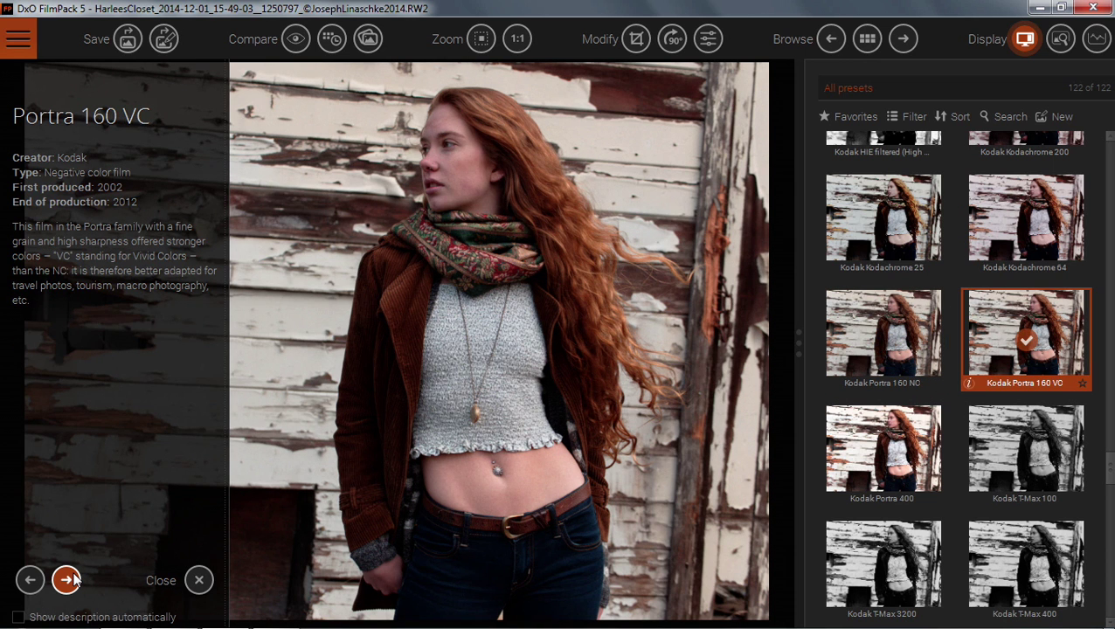
pyautogui.click(74, 579)
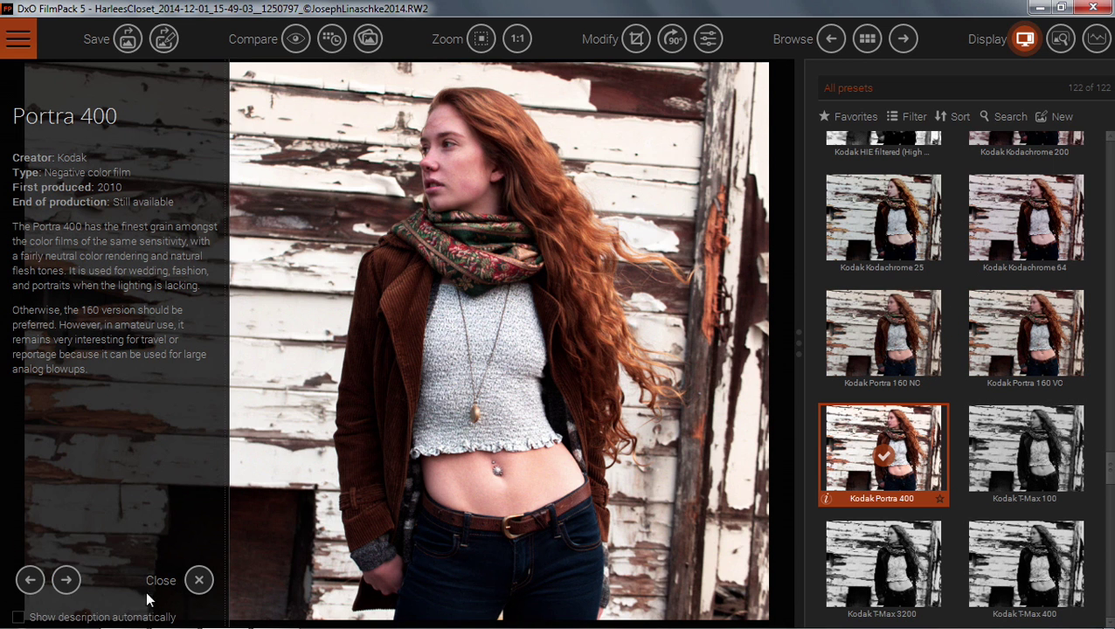
pyautogui.click(198, 580)
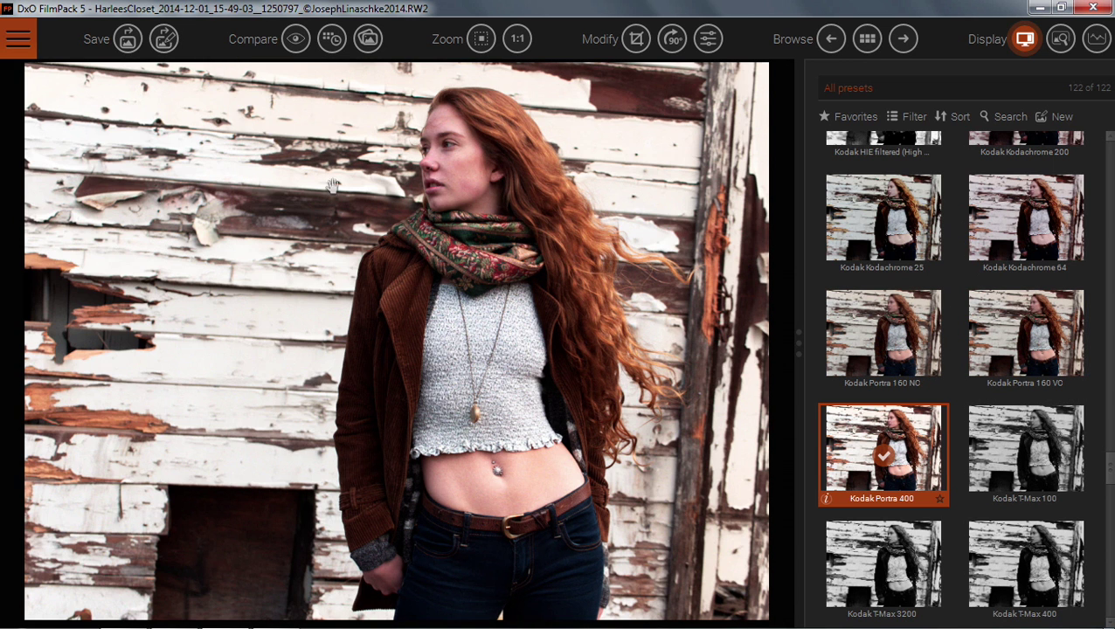
# Step: Try the hold, side-by-side and split compare views, then apply Kodak Kodachrome 64
pyautogui.click(304, 49)
pyautogui.click(368, 44)
pyautogui.click(372, 50)
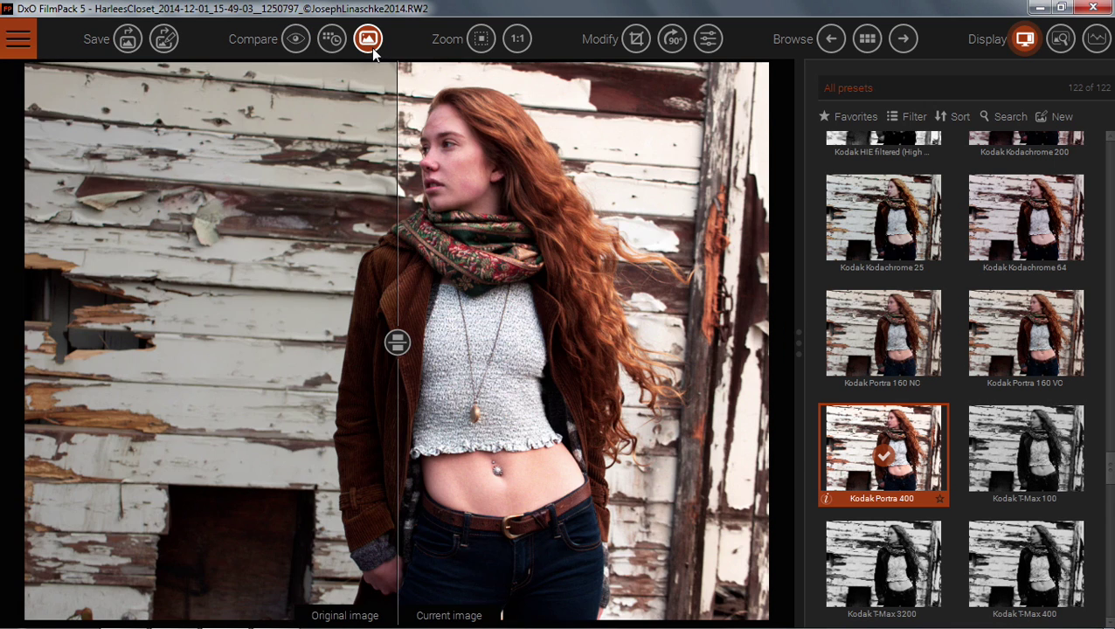
pyautogui.click(372, 51)
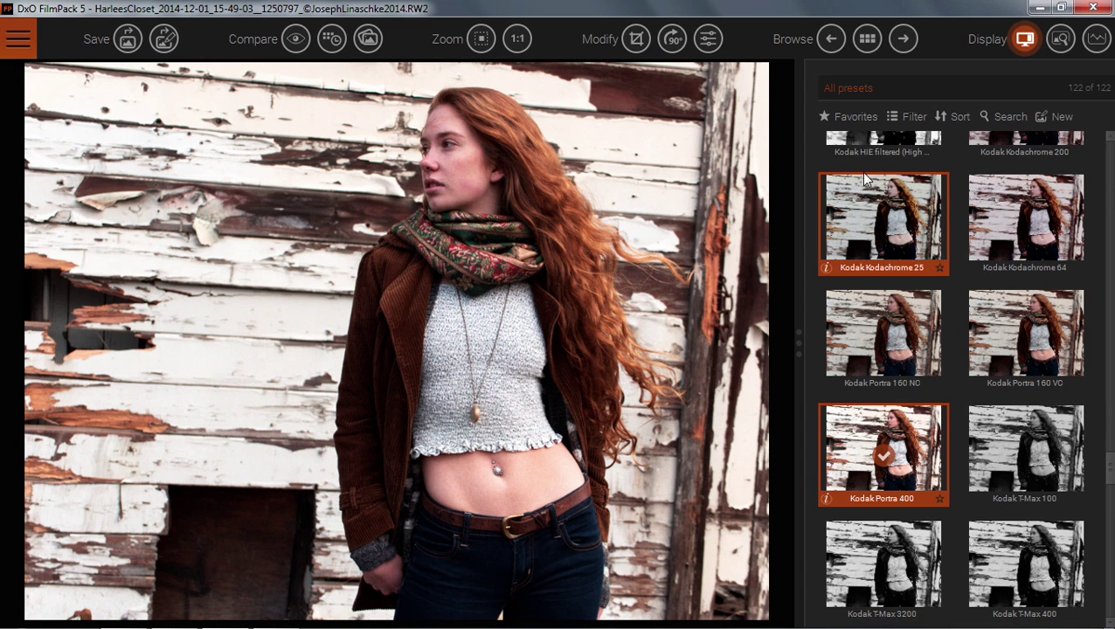
pyautogui.click(993, 204)
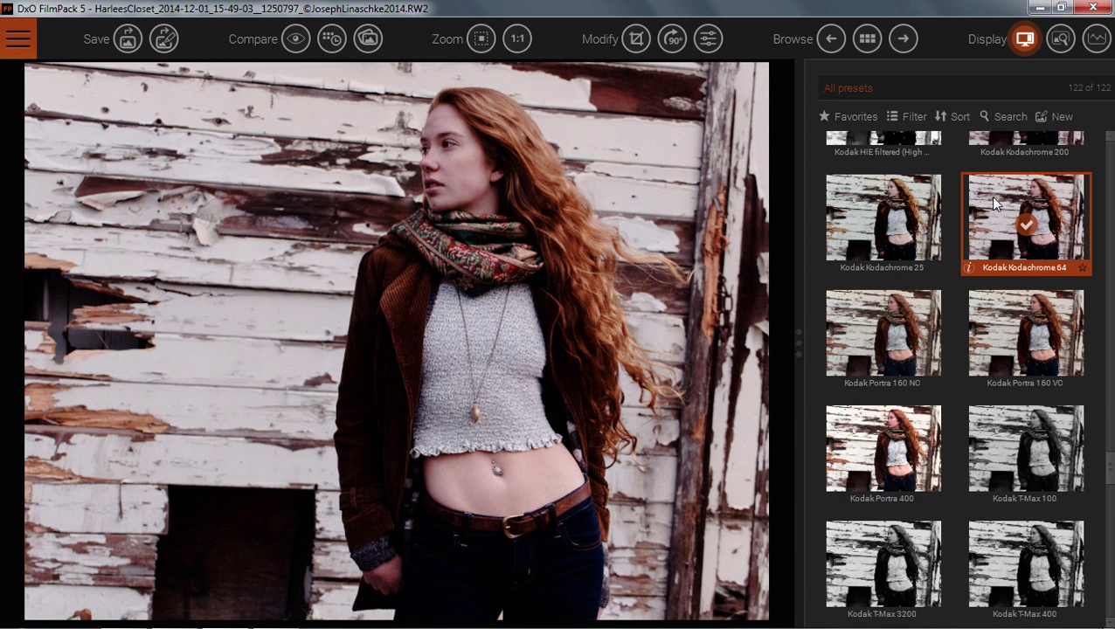
pyautogui.doubleClick(994, 204)
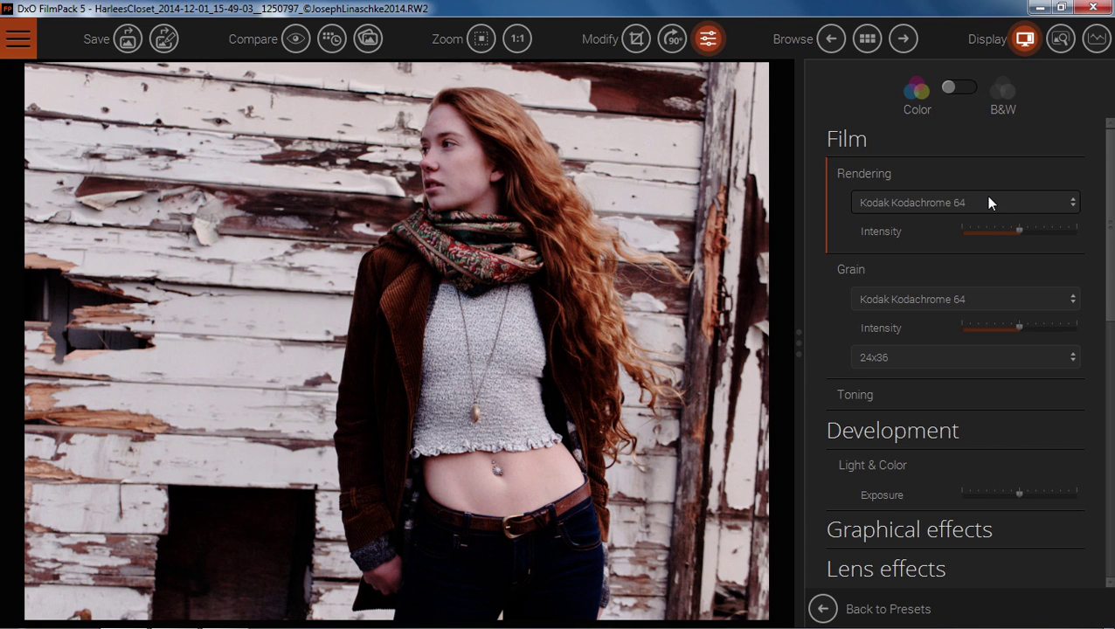
# Step: Choose Kodak Elite ExtraColor 100 as rendering and the black-and-white Kodak T-Max 3200 as grain
pyautogui.click(988, 198)
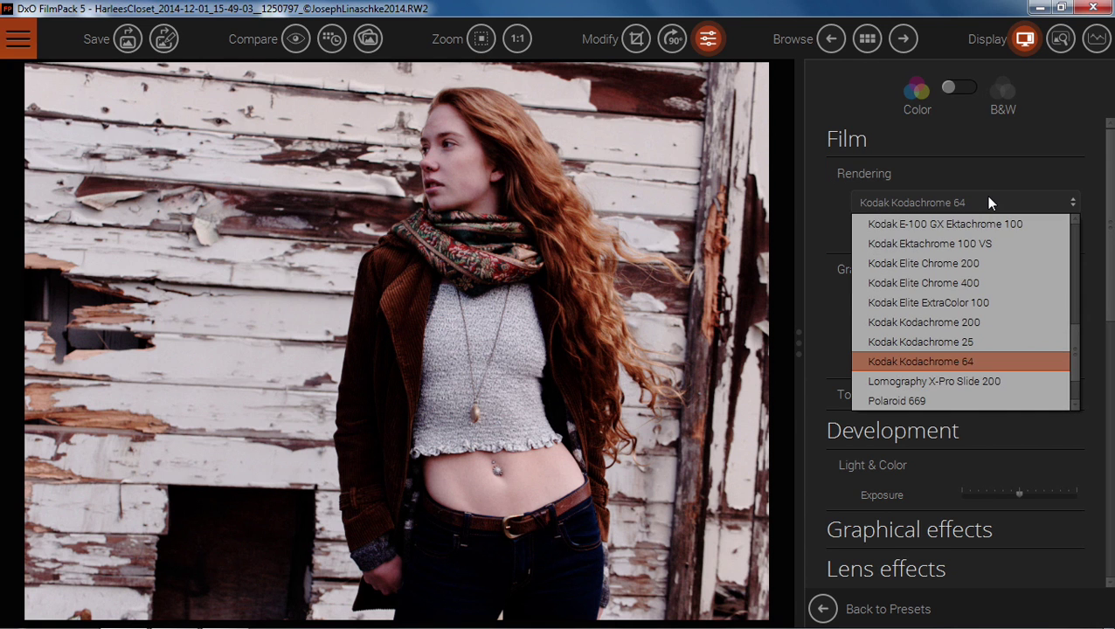
pyautogui.click(975, 301)
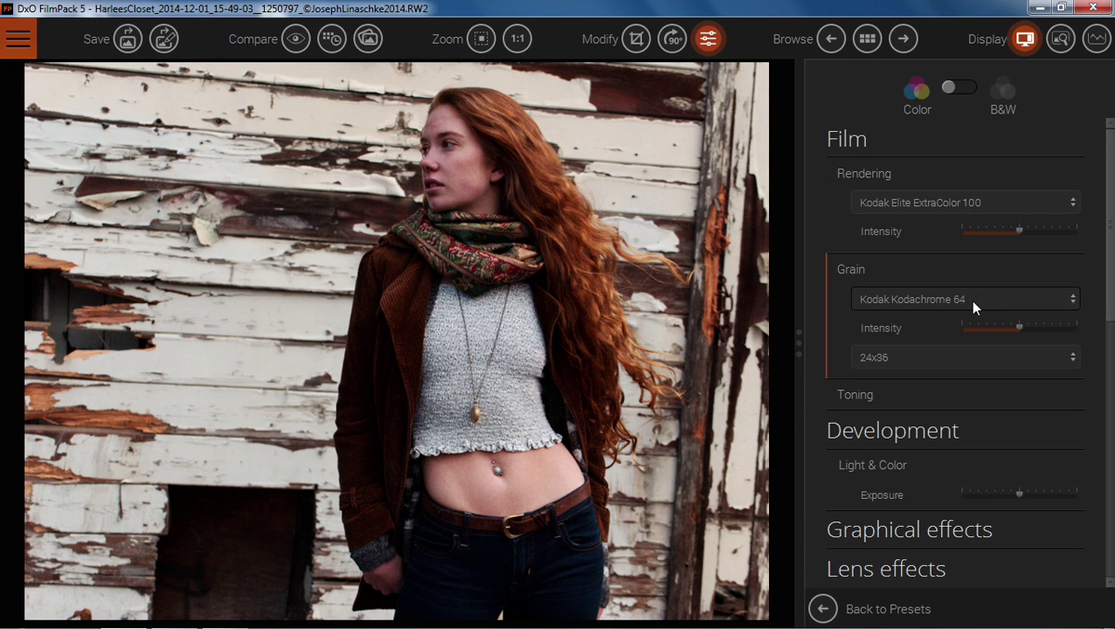
pyautogui.click(970, 300)
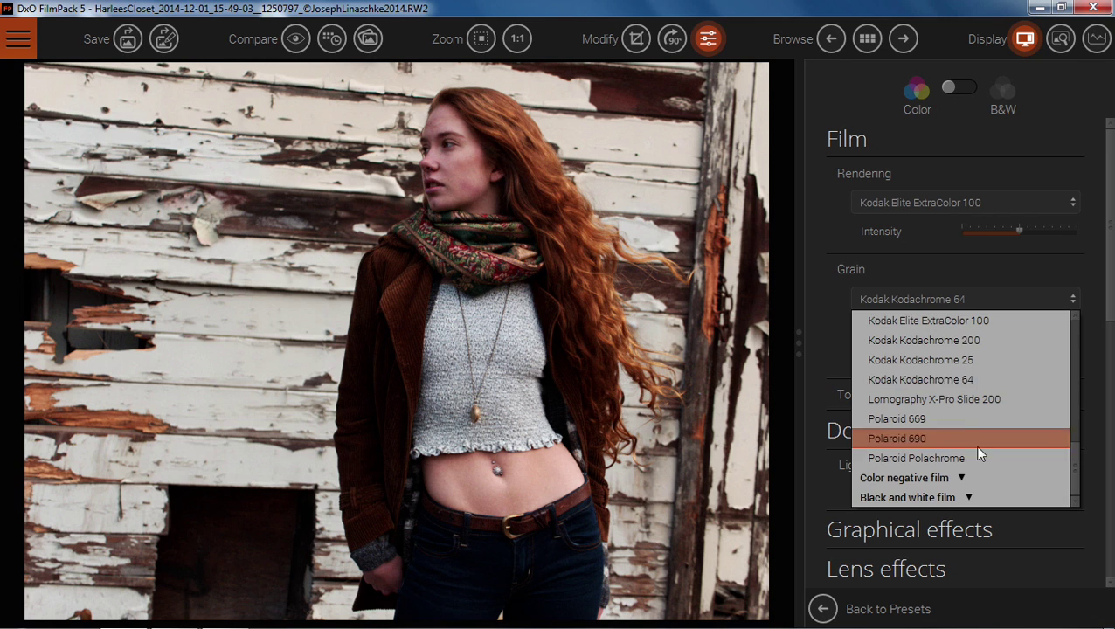
pyautogui.click(965, 496)
pyautogui.scroll(-3, 965, 496)
pyautogui.scroll(-1, 965, 496)
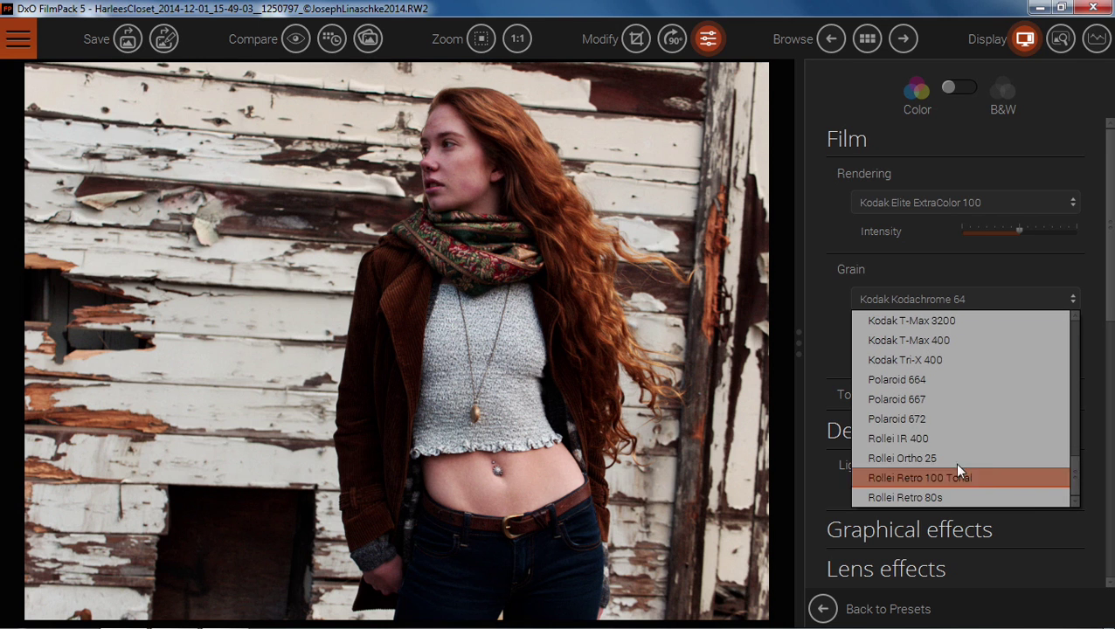
pyautogui.click(958, 322)
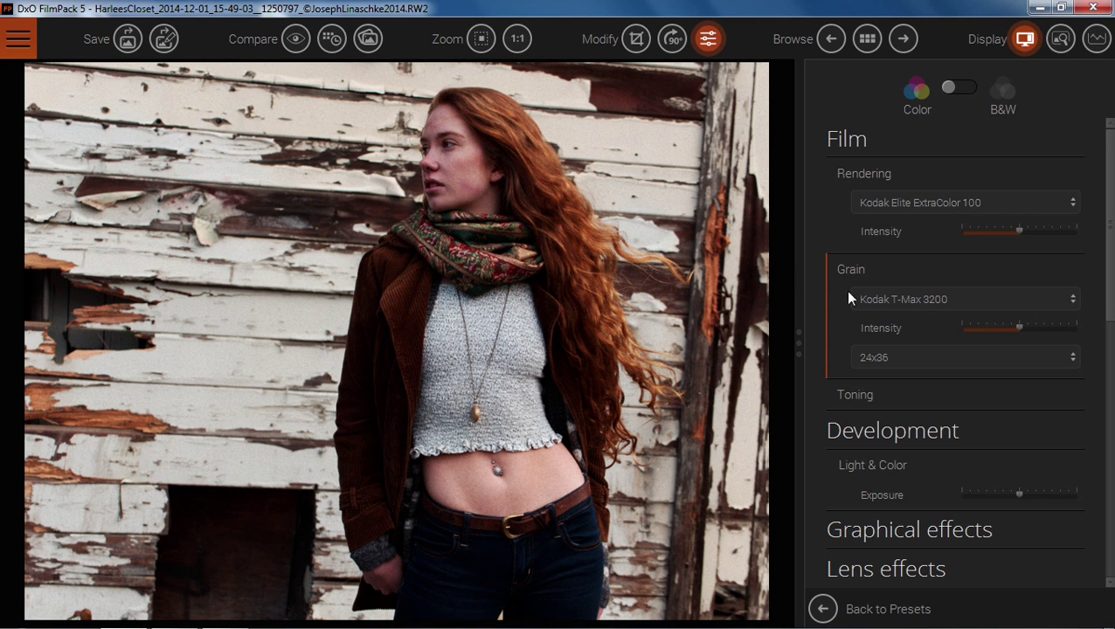
# Step: Zoom to 100% on the face to inspect the grain
pyautogui.click(527, 43)
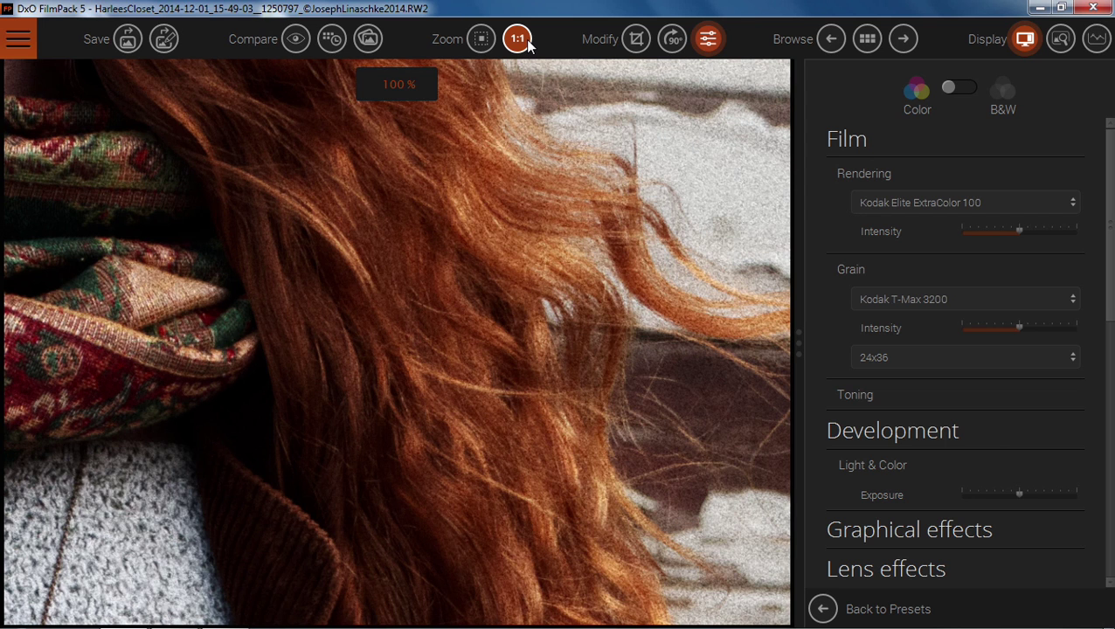
pyautogui.click(480, 50)
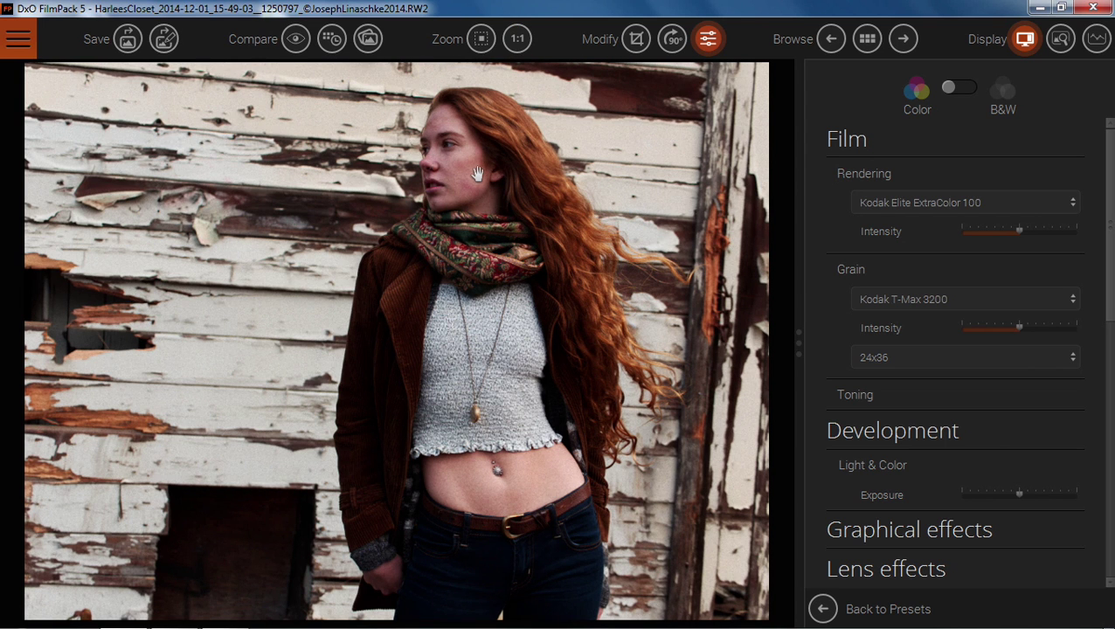
pyautogui.click(477, 174)
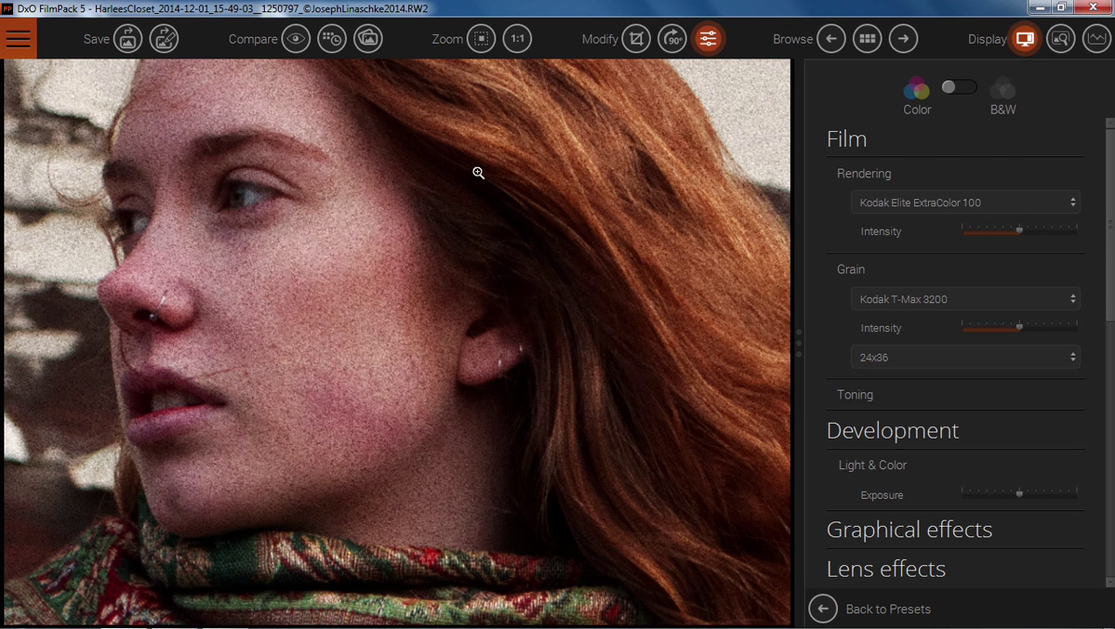
# Step: Set the grain format to Custom format and adjust grain size to about 2.4
pyautogui.click(921, 351)
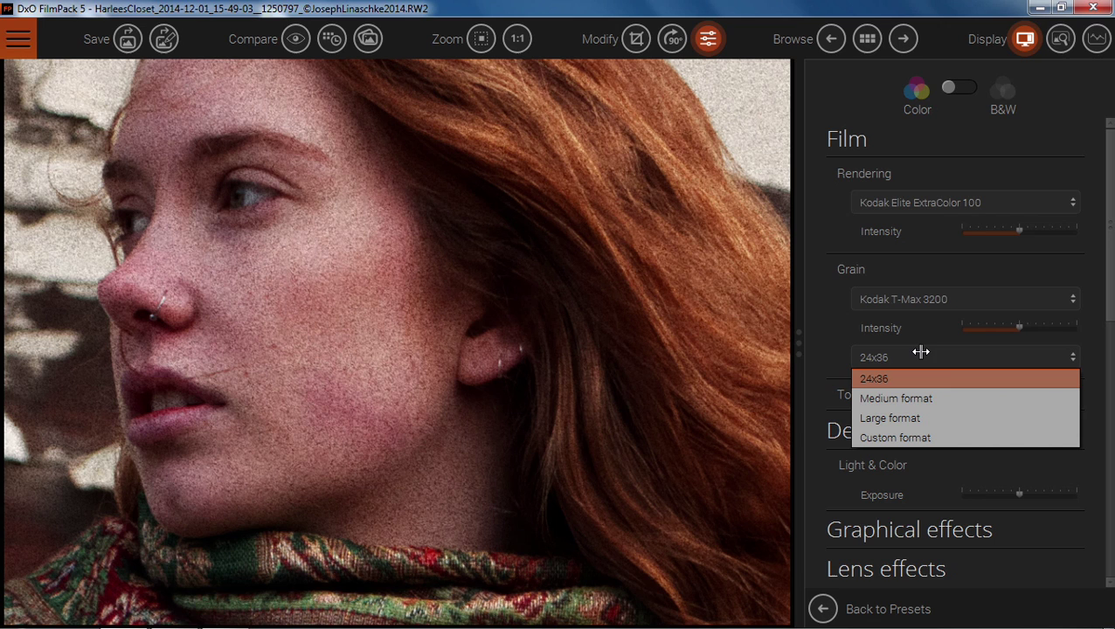
pyautogui.click(947, 398)
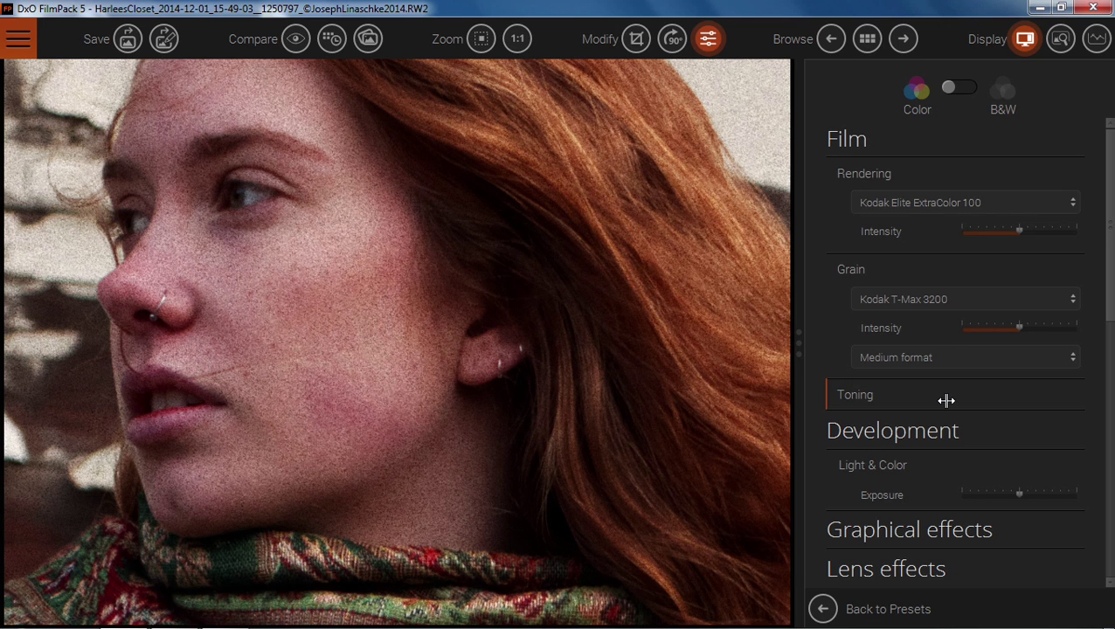
pyautogui.click(953, 358)
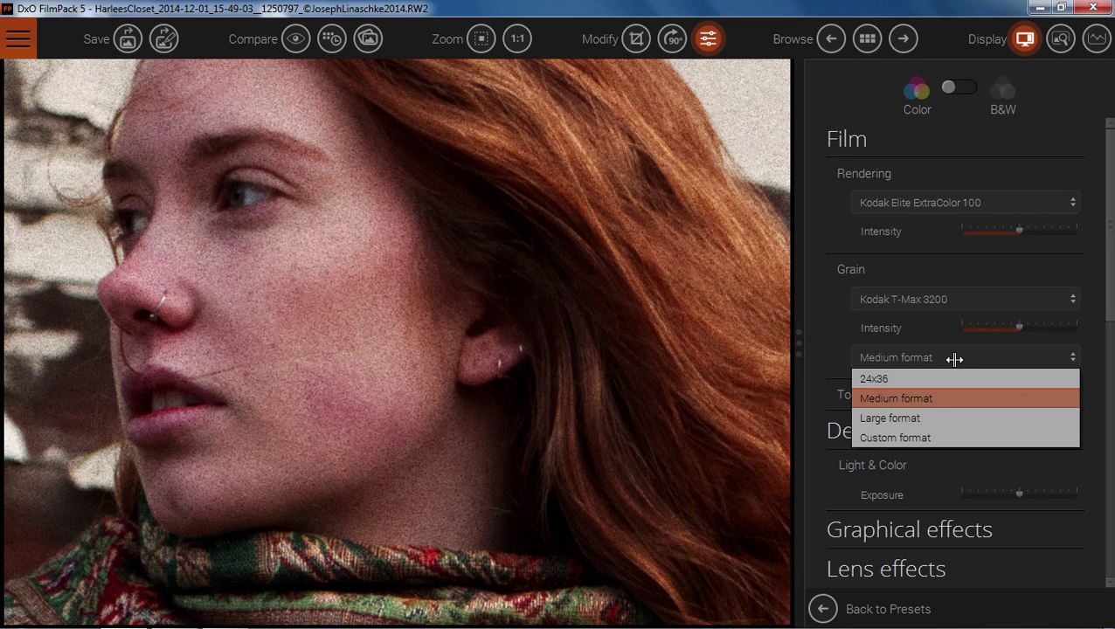
pyautogui.click(947, 438)
pyautogui.moveTo(985, 386)
pyautogui.mouseDown()
pyautogui.moveTo(1064, 384)
pyautogui.moveTo(979, 385)
pyautogui.mouseUp()
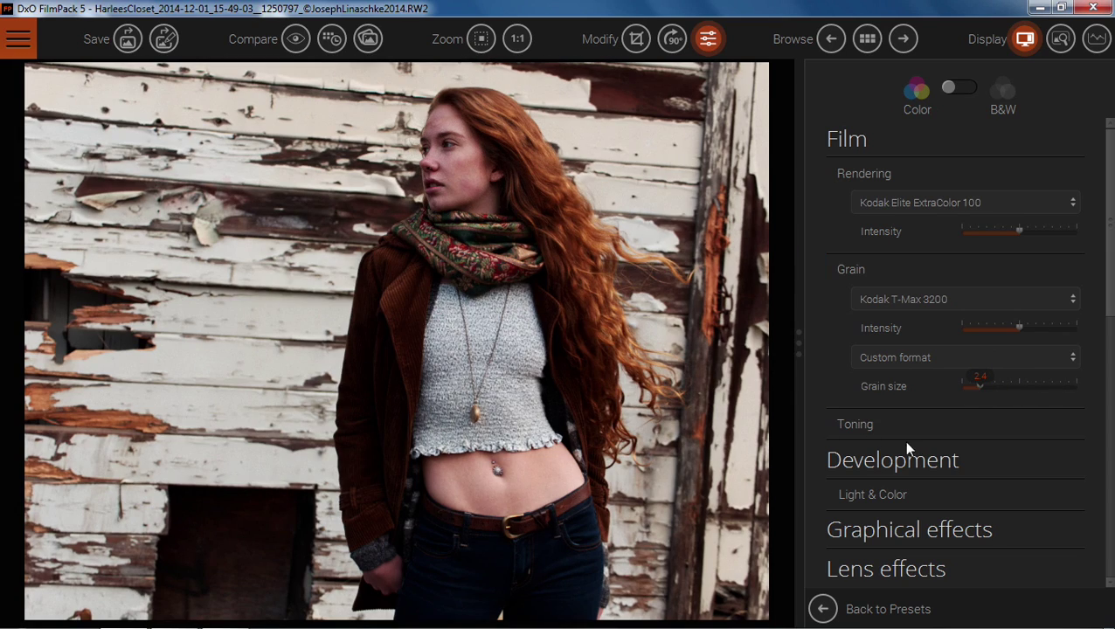
# Step: Apply the Slide 1 frame under Graphical effects
pyautogui.click(913, 494)
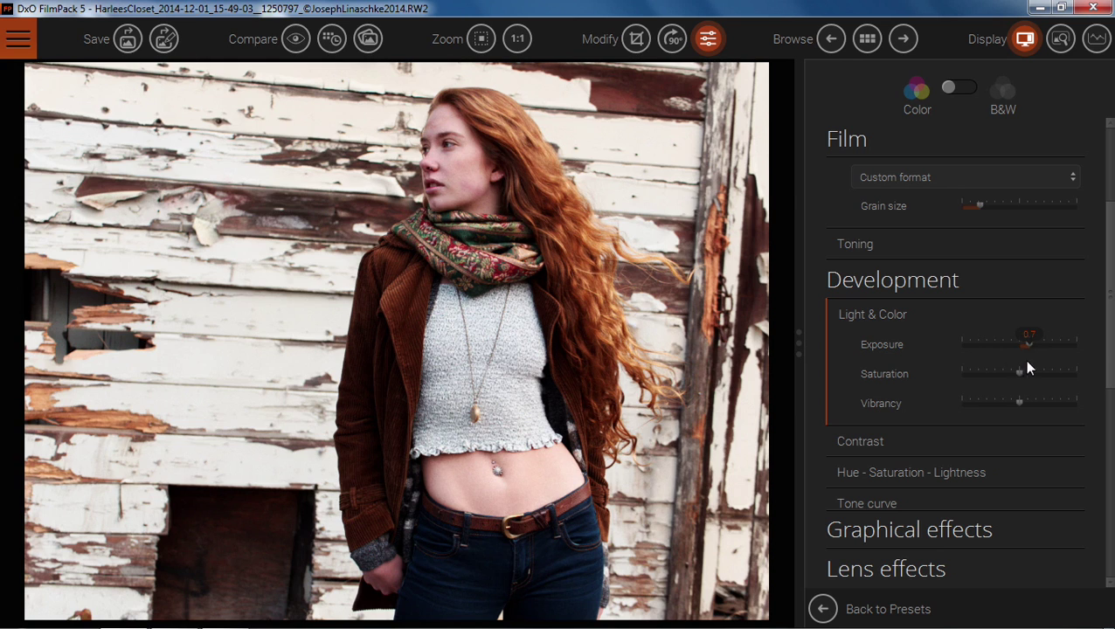
pyautogui.click(970, 468)
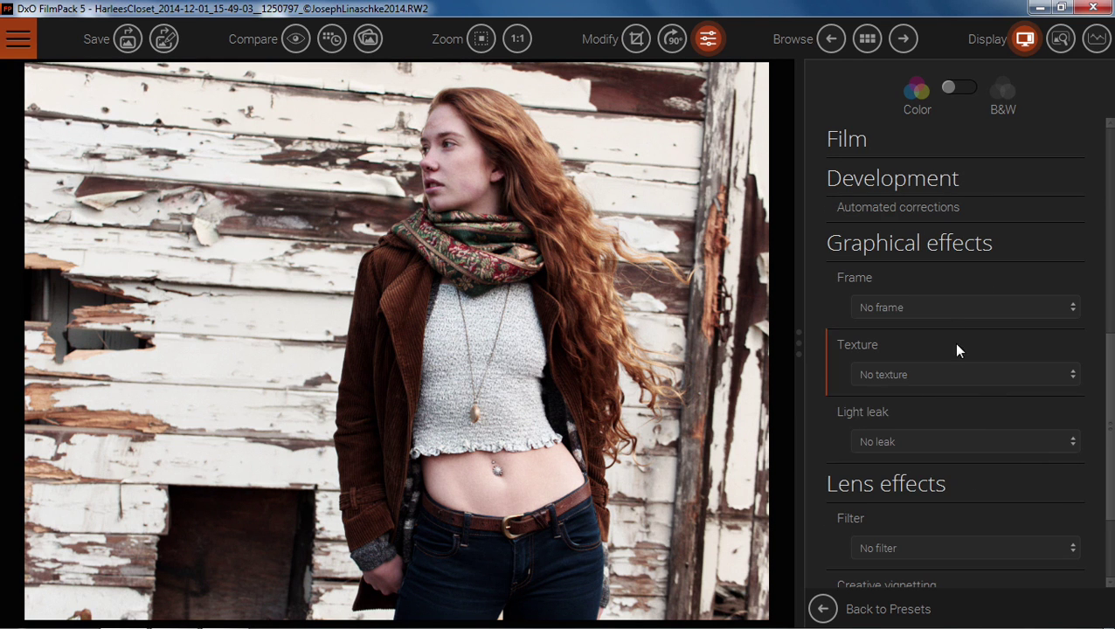
pyautogui.click(948, 307)
pyautogui.scroll(-4, 939, 393)
pyautogui.scroll(-3, 928, 385)
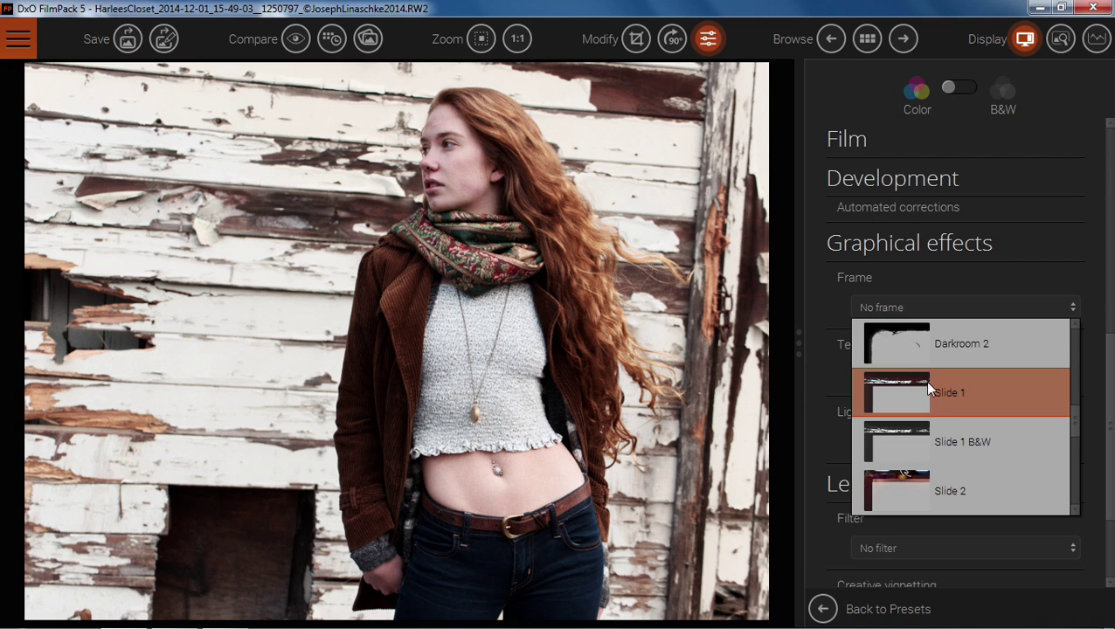
pyautogui.click(928, 386)
# Step: Add the Paper grain 1 texture and the Color Leak 3 light leak
pyautogui.click(956, 458)
pyautogui.scroll(-1, 955, 389)
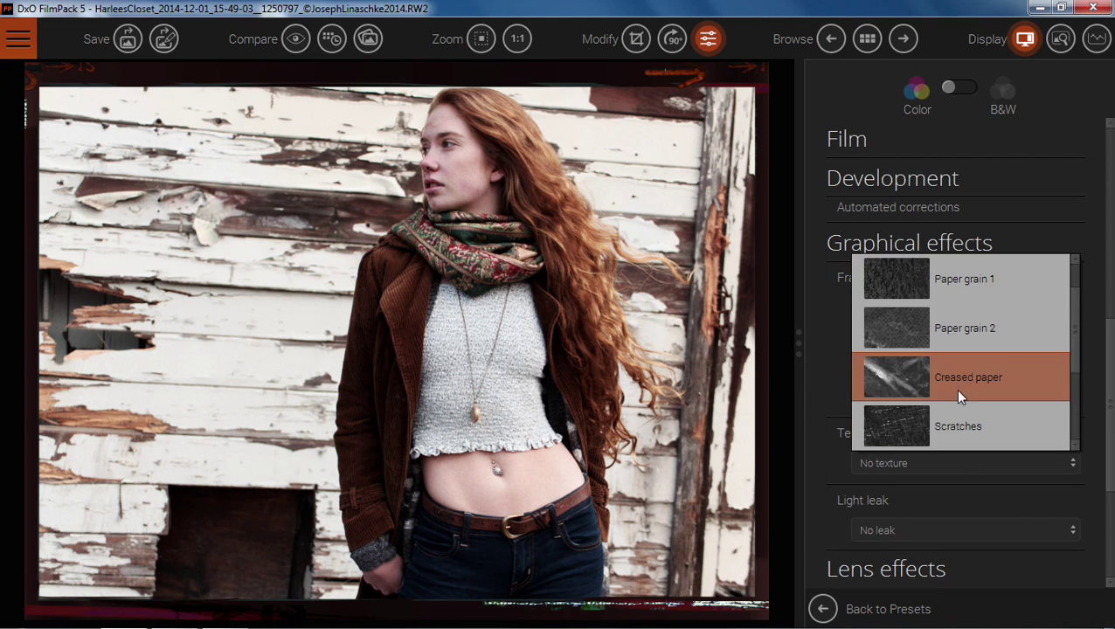
pyautogui.click(950, 279)
pyautogui.scroll(-1, 946, 348)
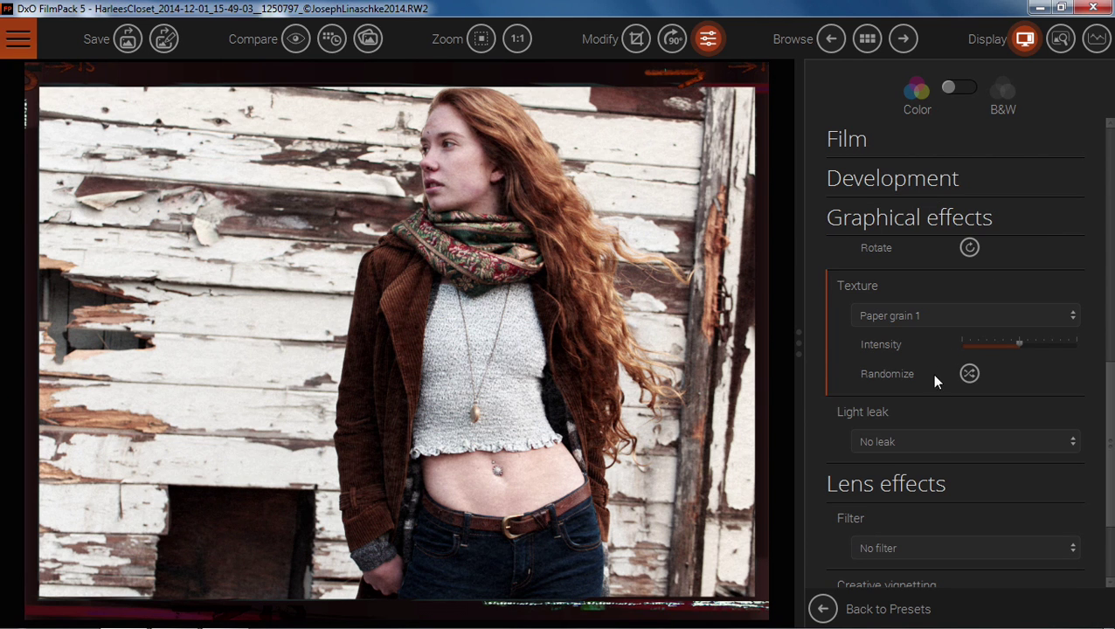
pyautogui.click(912, 442)
pyautogui.scroll(-2, 932, 310)
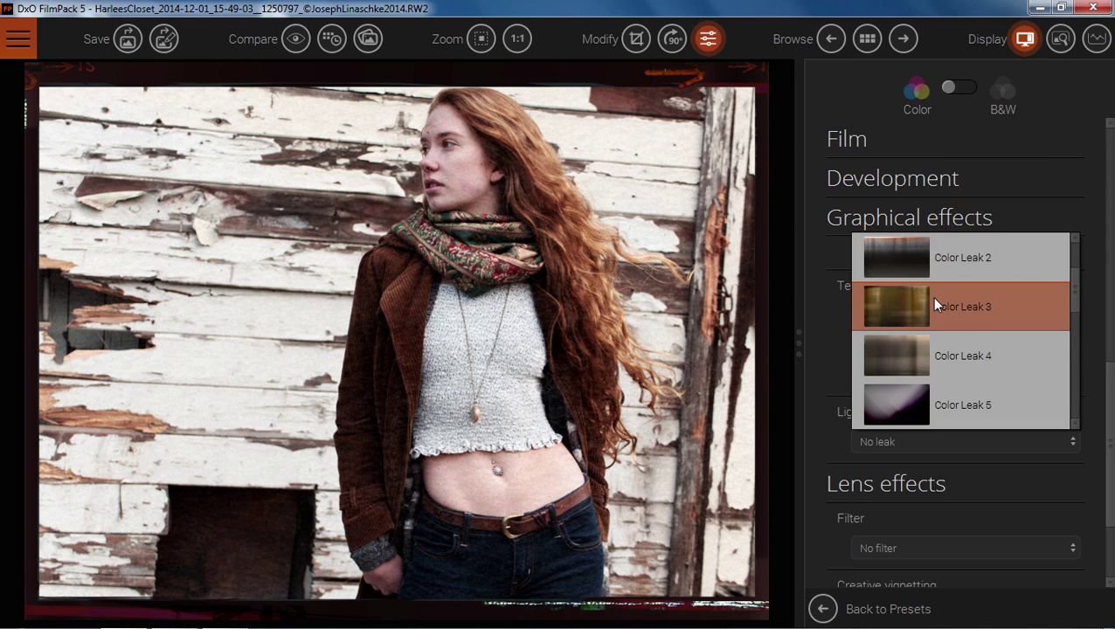
pyautogui.click(931, 297)
pyautogui.scroll(-1, 929, 284)
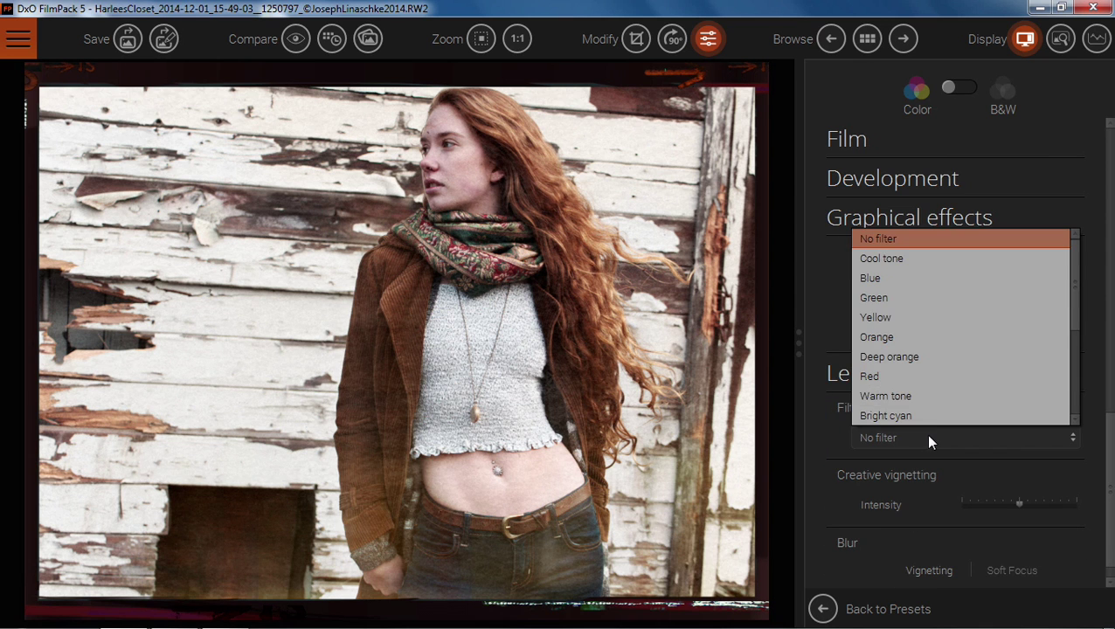
# Step: Add a low-density yellow filter and darken the edges with creative vignetting
pyautogui.click(935, 297)
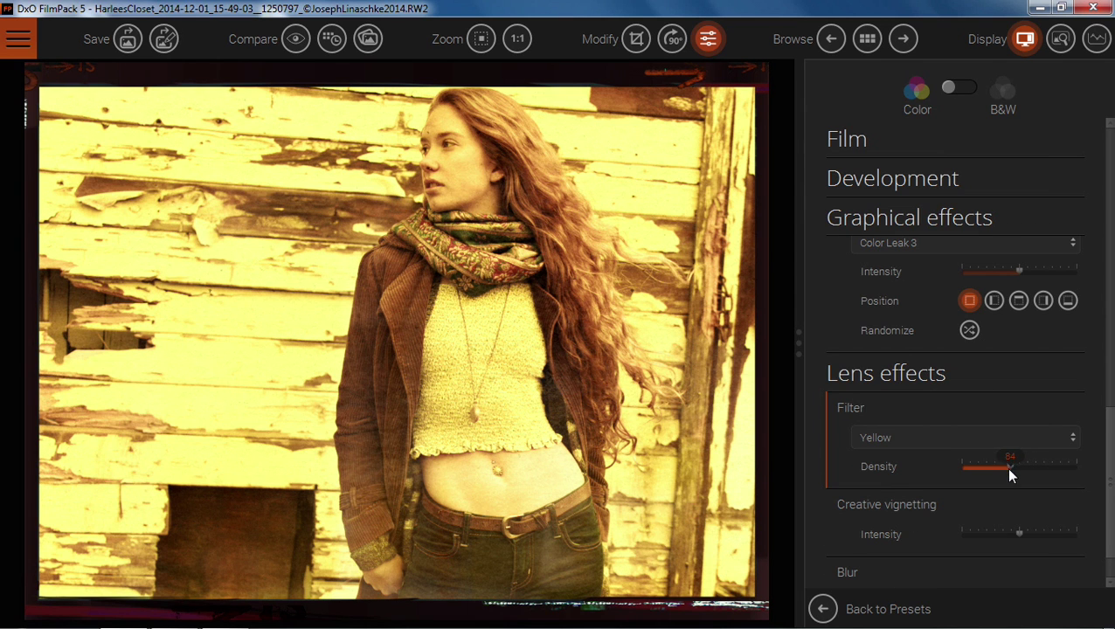
pyautogui.moveTo(980, 476); pyautogui.dragTo(965, 473)
pyautogui.moveTo(1004, 530); pyautogui.dragTo(977, 539)
# Step: Add a slight soft-focus blur, compare with the original, and start a new preset
pyautogui.scroll(-2, 974, 535)
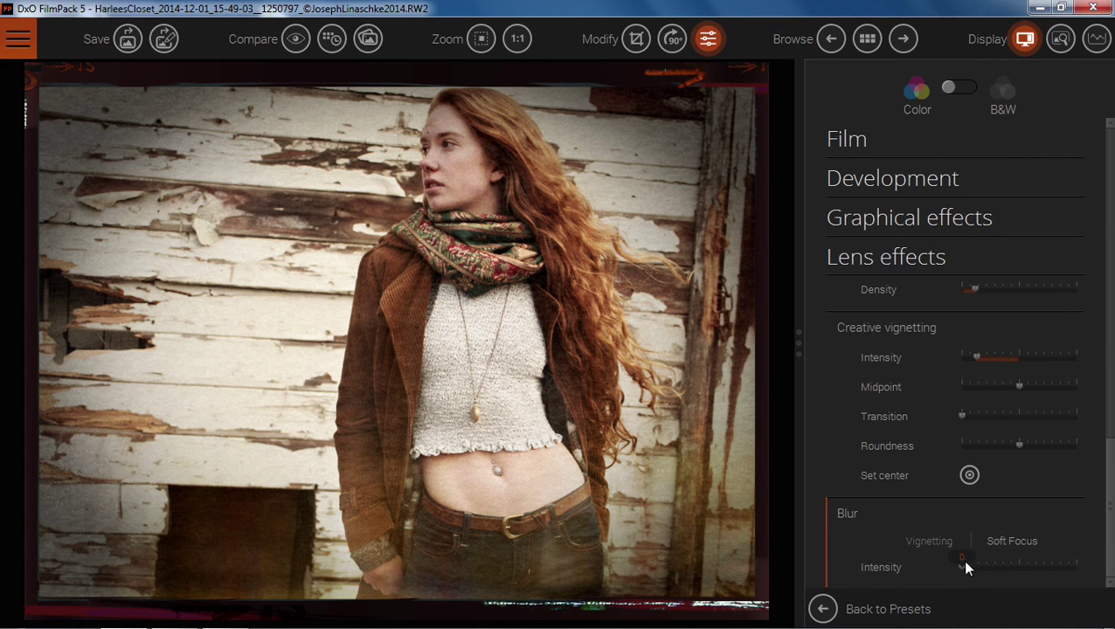
pyautogui.moveTo(969, 572)
pyautogui.mouseDown()
pyautogui.moveTo(1028, 548)
pyautogui.moveTo(971, 541)
pyautogui.mouseUp()
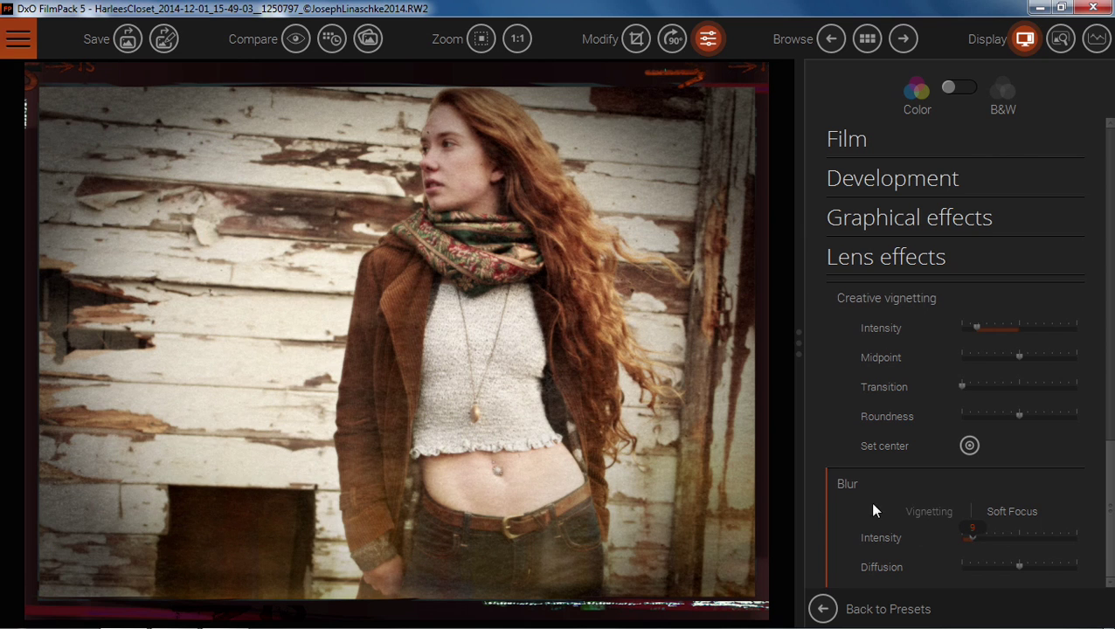
pyautogui.click(298, 48)
pyautogui.click(163, 38)
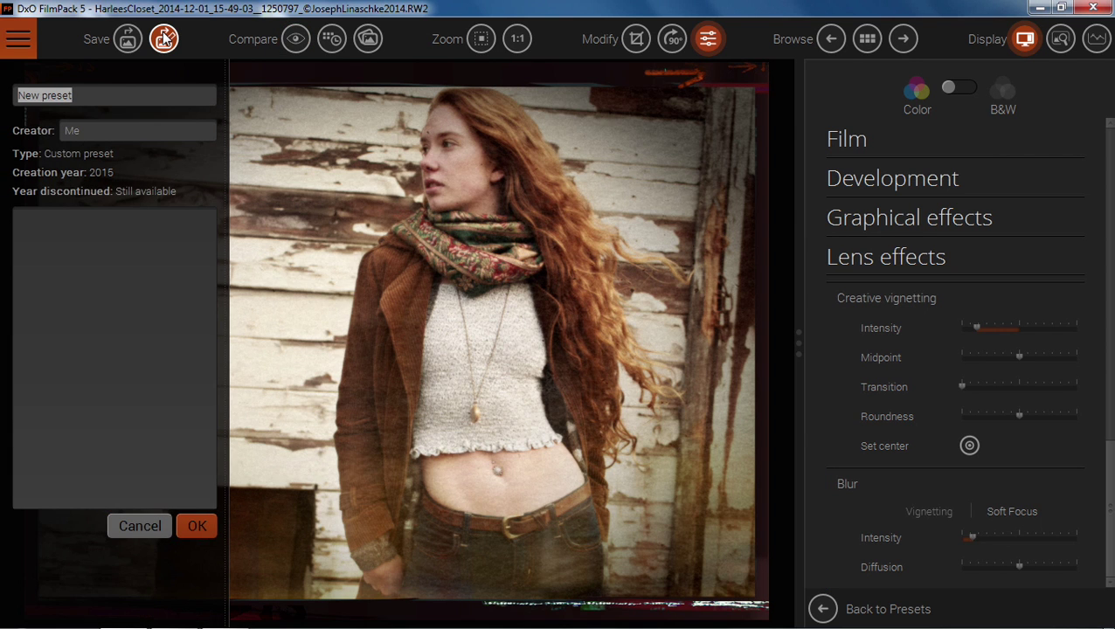
# Step: Save the preset as 'Old Yeller' with description 'aged paper' and close the info panel
pyautogui.write('0')
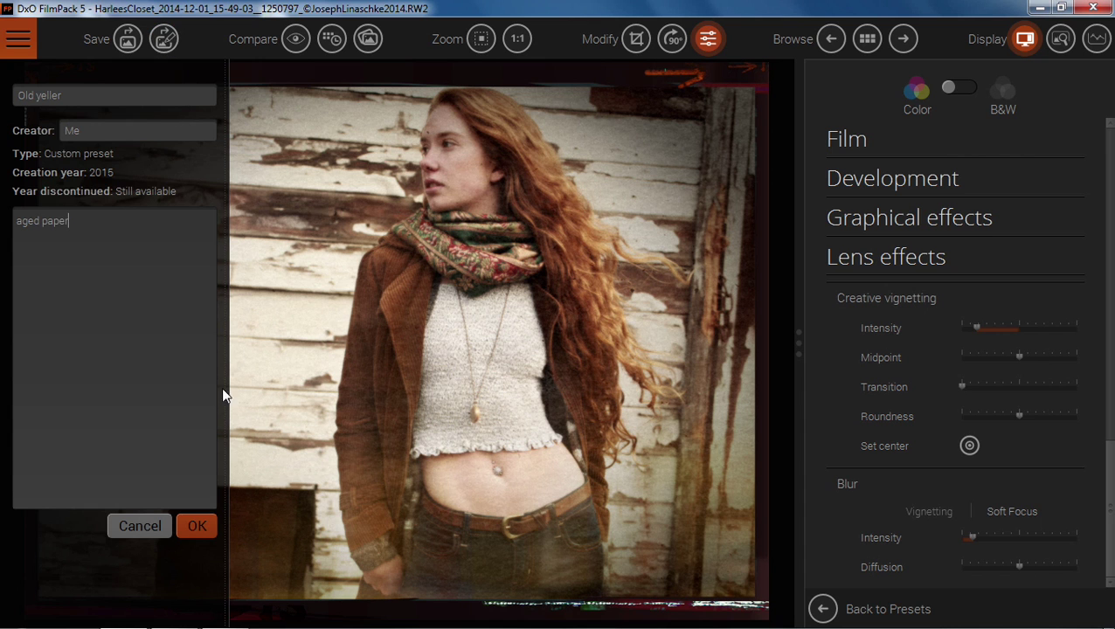
pyautogui.click(194, 528)
pyautogui.click(197, 580)
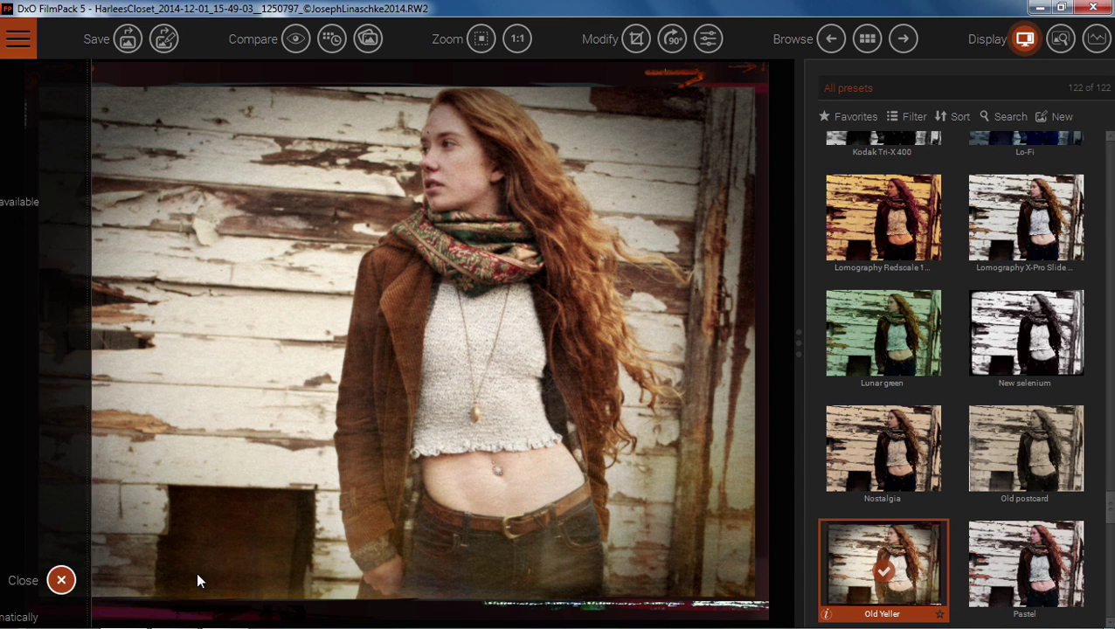
# Step: Start saving the image as a TIFF file, then cancel without saving
pyautogui.click(128, 38)
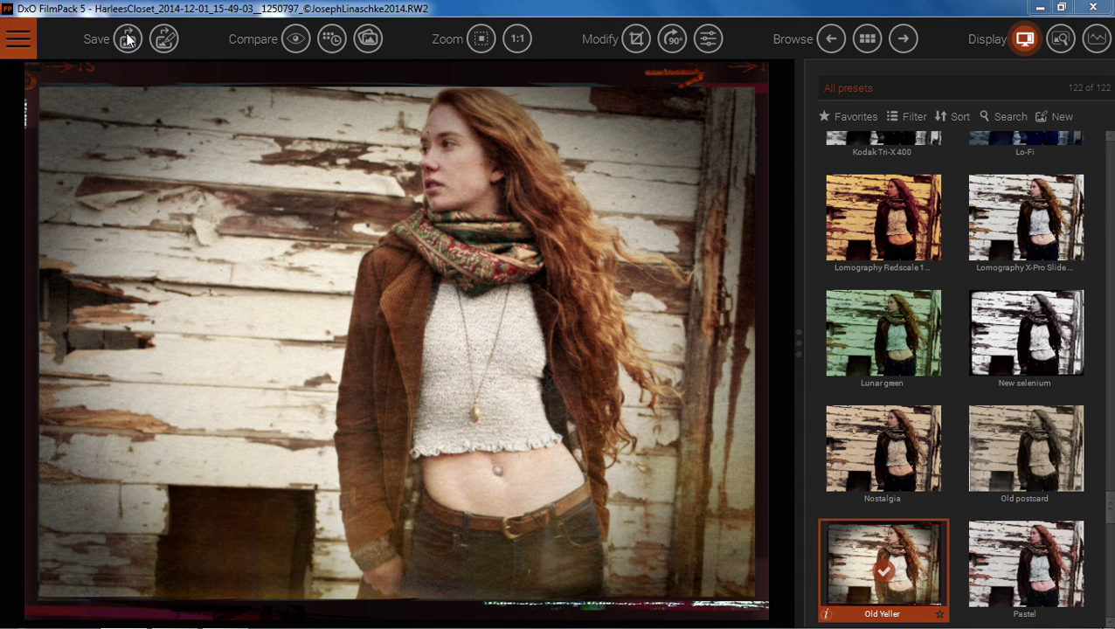
pyautogui.click(293, 445)
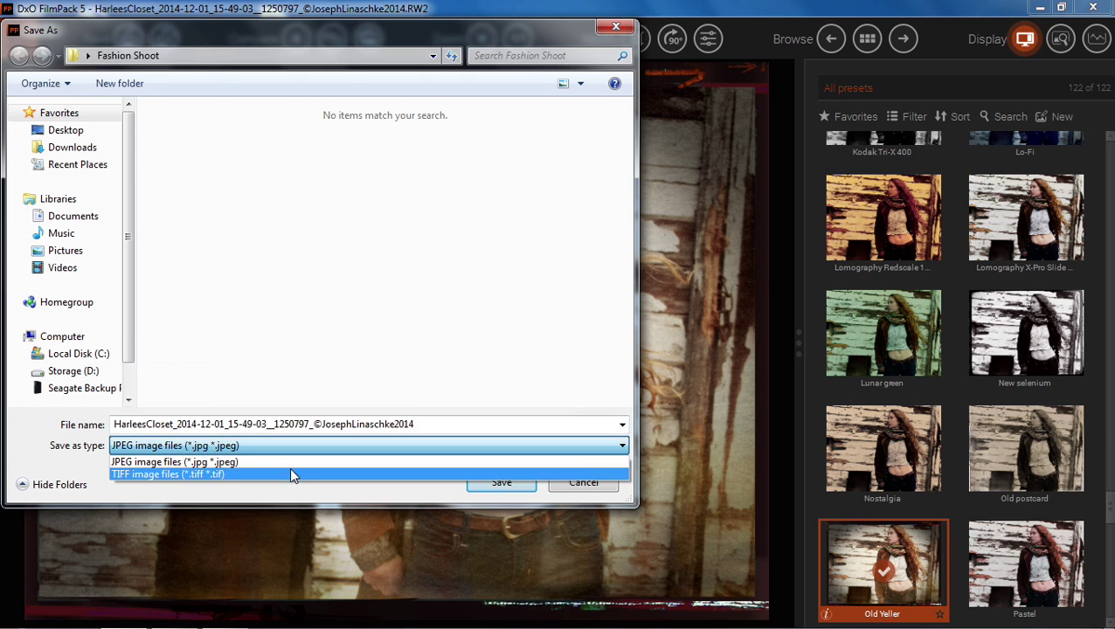
pyautogui.click(289, 471)
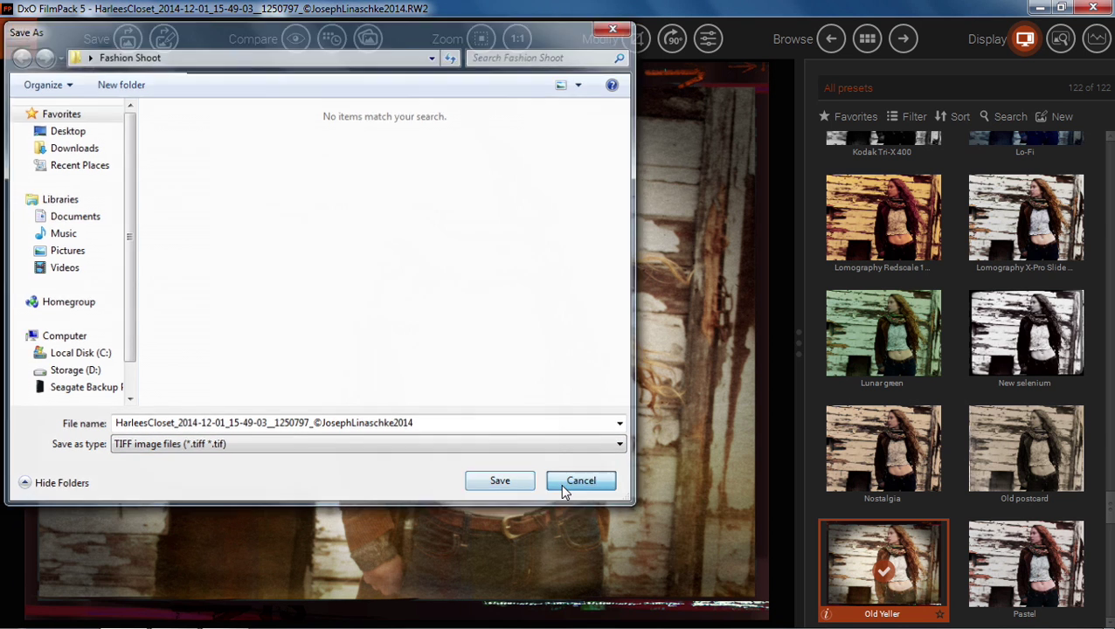
pyautogui.click(560, 483)
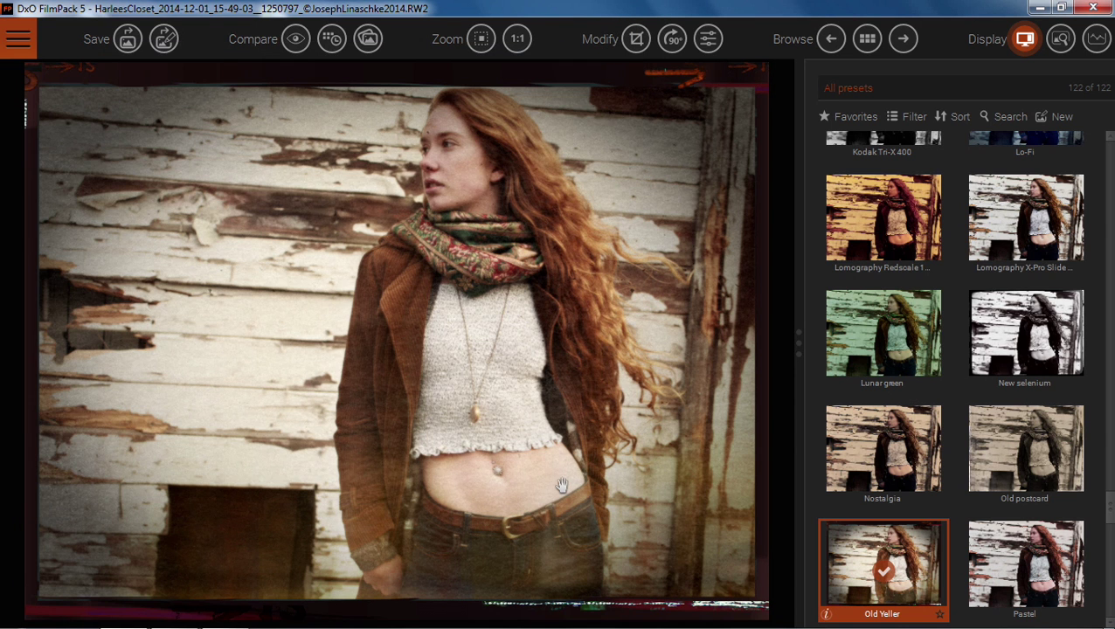
# Step: Start an Export to Facebook, cancel the upload, and return to the main menu's export choices
pyautogui.click(19, 39)
pyautogui.moveTo(53, 126)
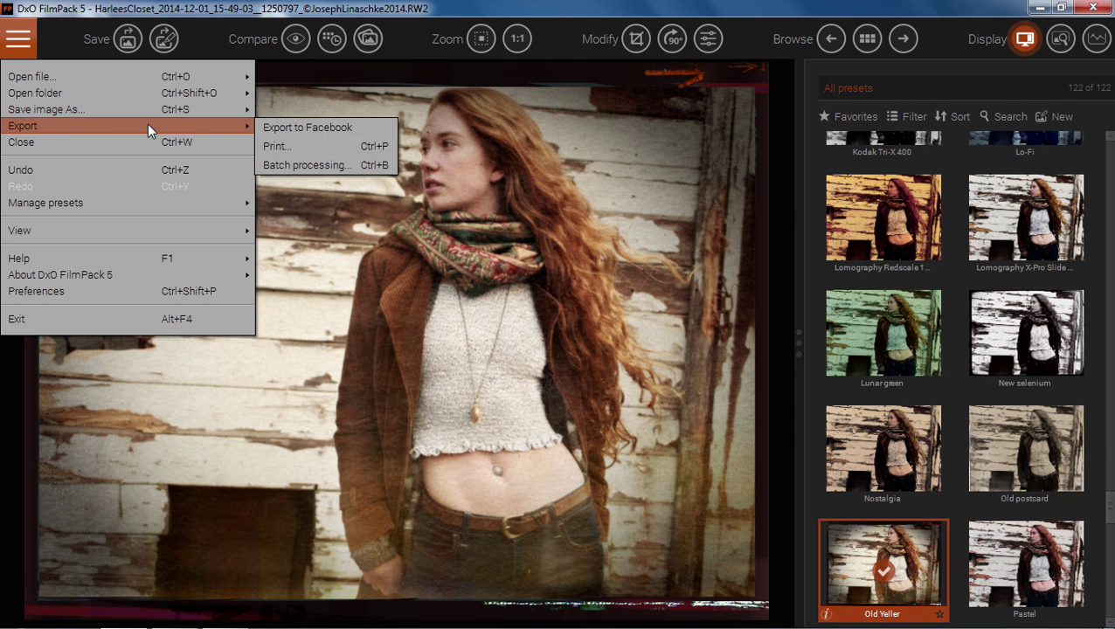
pyautogui.click(258, 121)
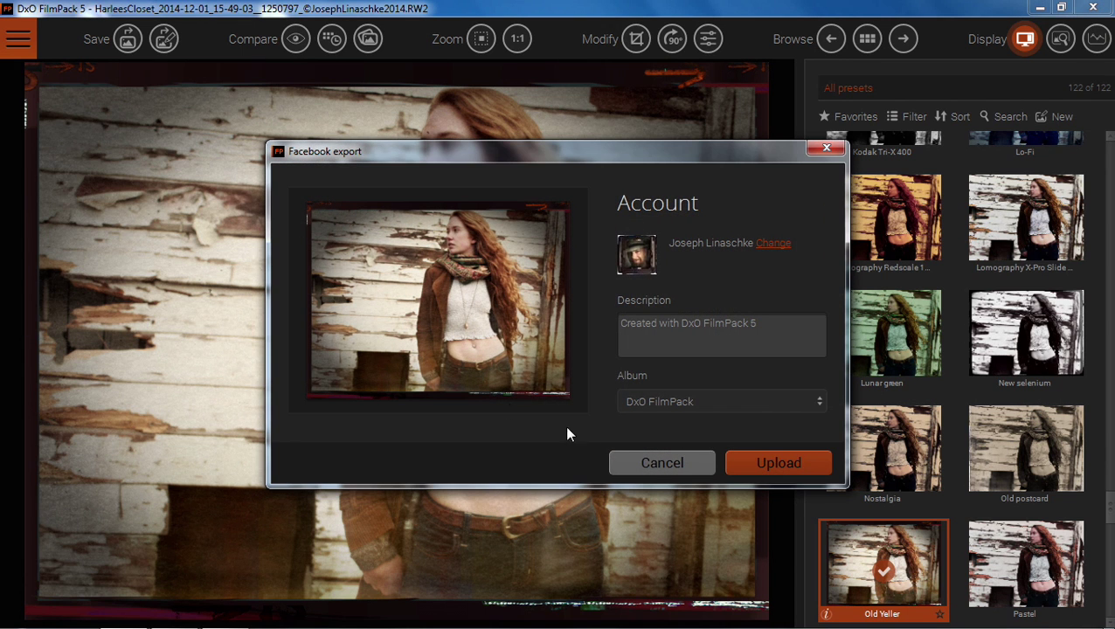
pyautogui.click(631, 450)
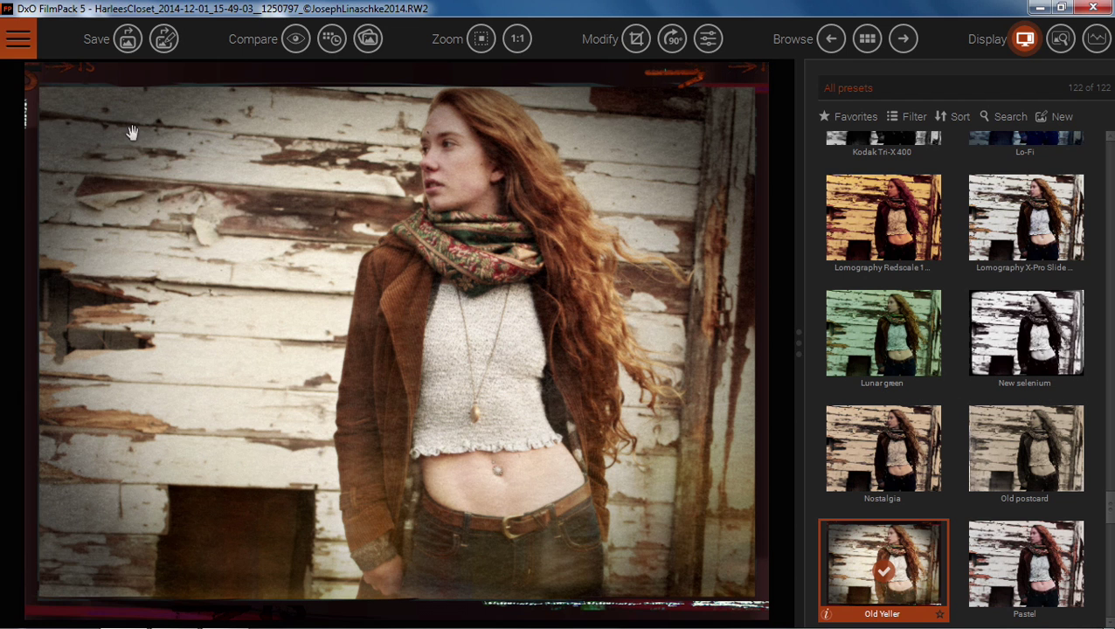
pyautogui.click(20, 39)
pyautogui.moveTo(123, 126)
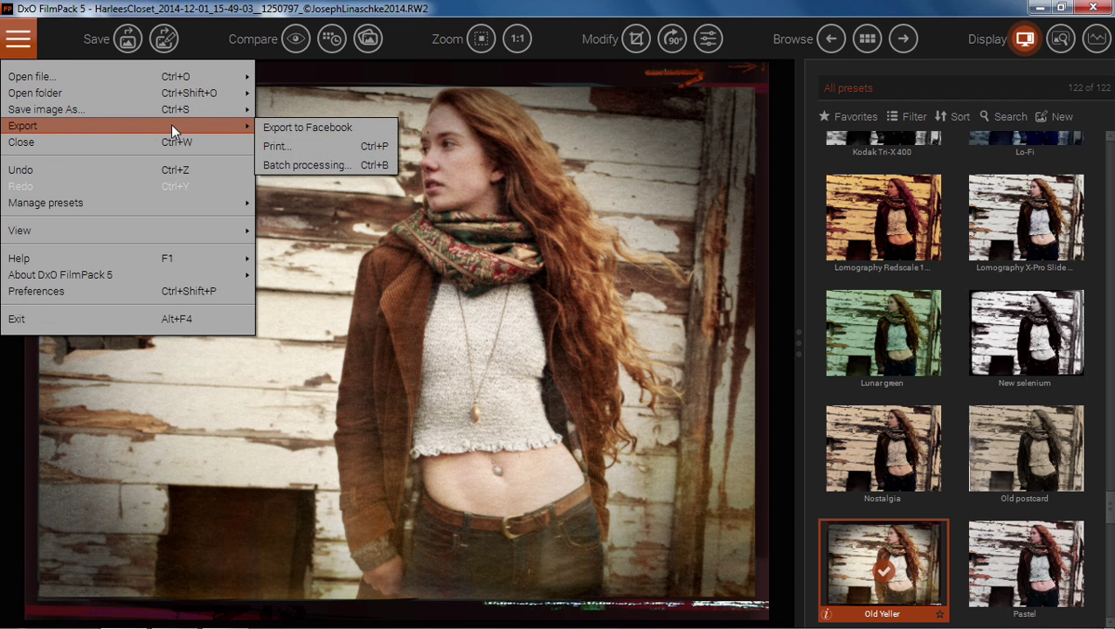
# Step: Open Batch processing and add the first row of four Fashion Shoot photos
pyautogui.click(261, 161)
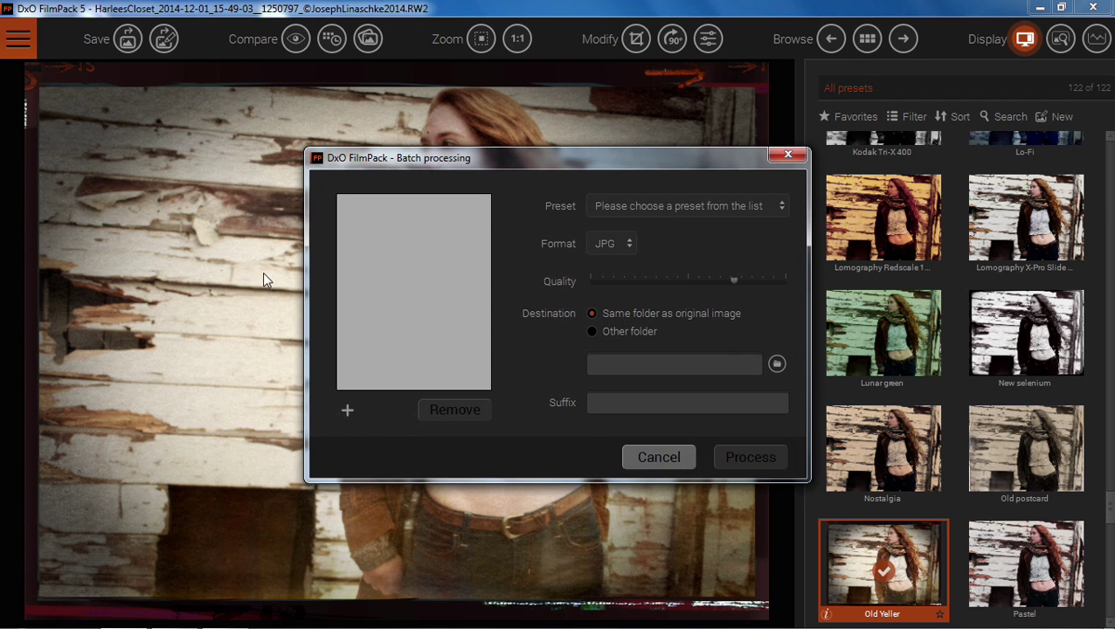
pyautogui.click(347, 412)
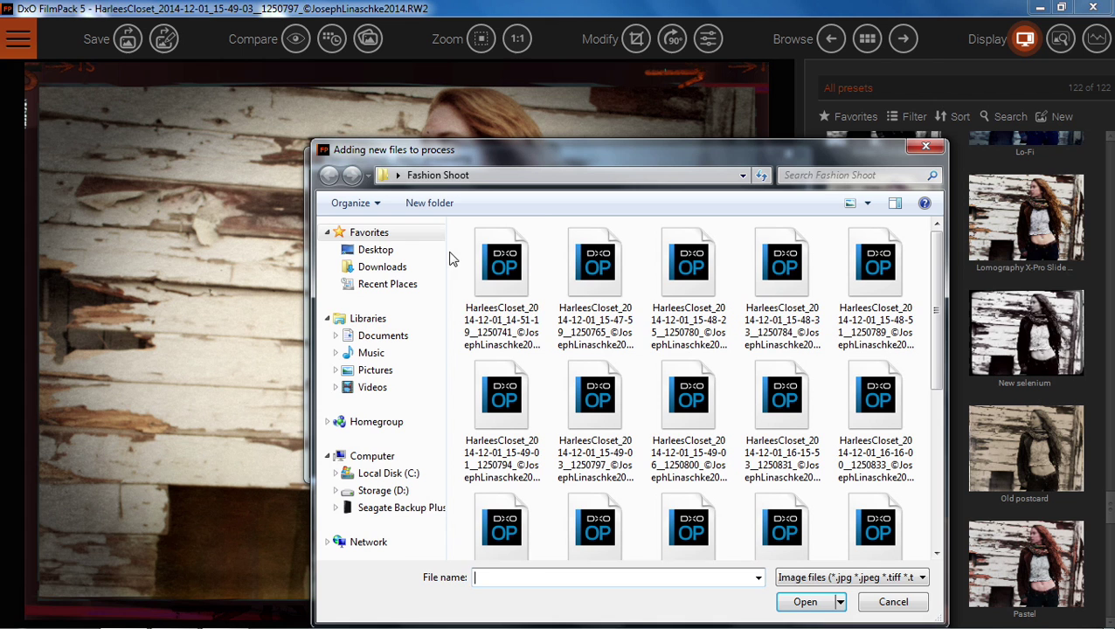
pyautogui.moveTo(454, 246)
pyautogui.mouseDown()
pyautogui.moveTo(597, 299)
pyautogui.moveTo(878, 315)
pyautogui.mouseUp()
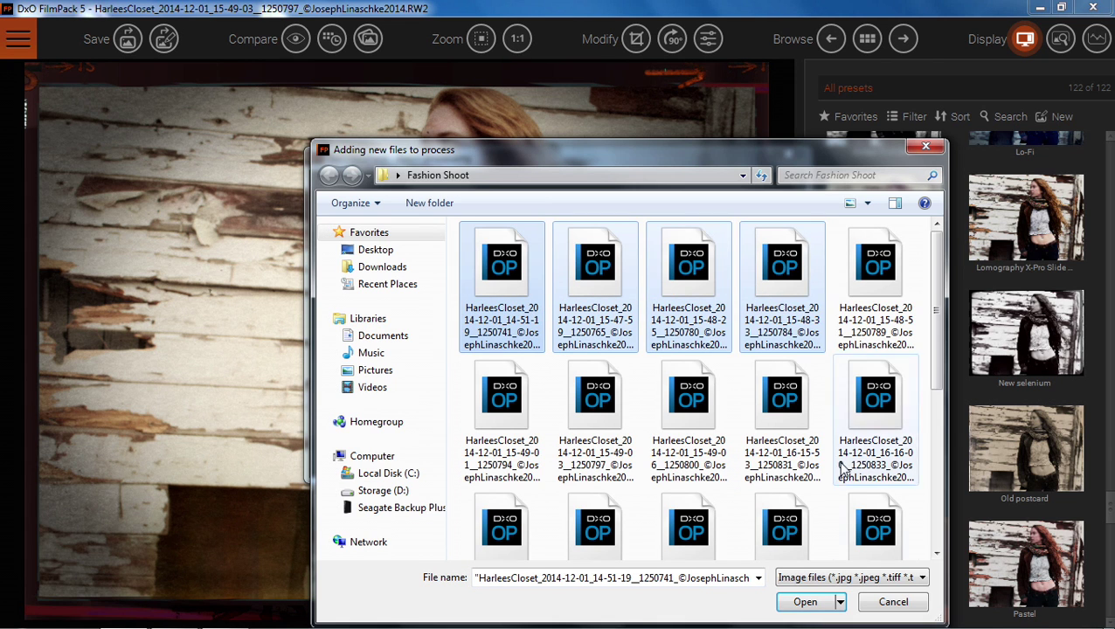
pyautogui.click(822, 602)
# Step: Choose the custom Old Yeller preset for the batch job
pyautogui.click(657, 204)
pyautogui.click(642, 323)
pyautogui.click(644, 344)
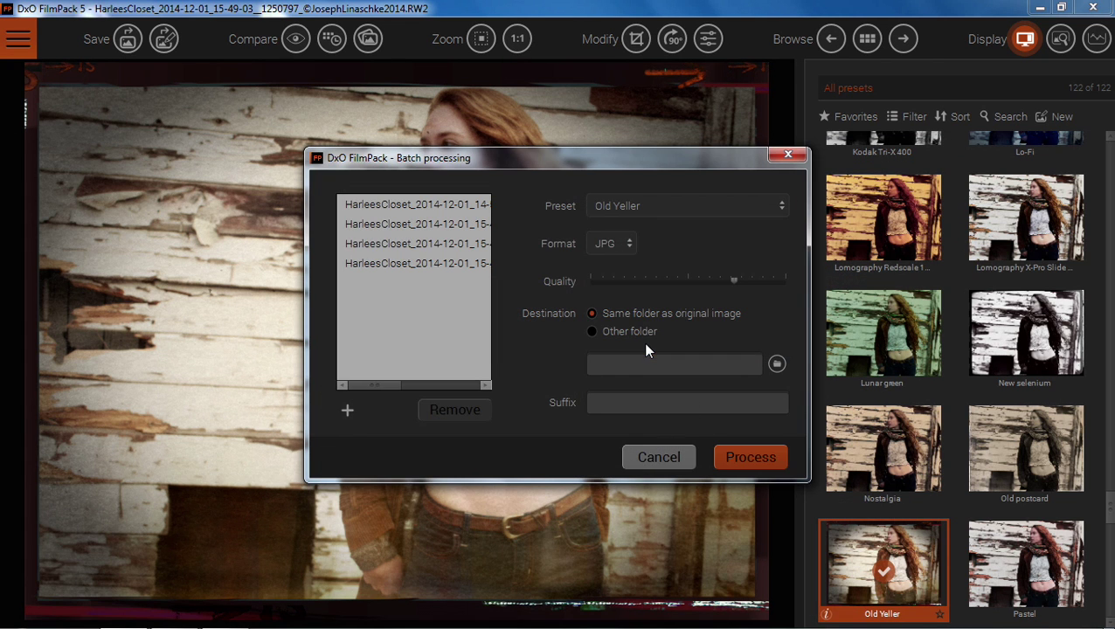